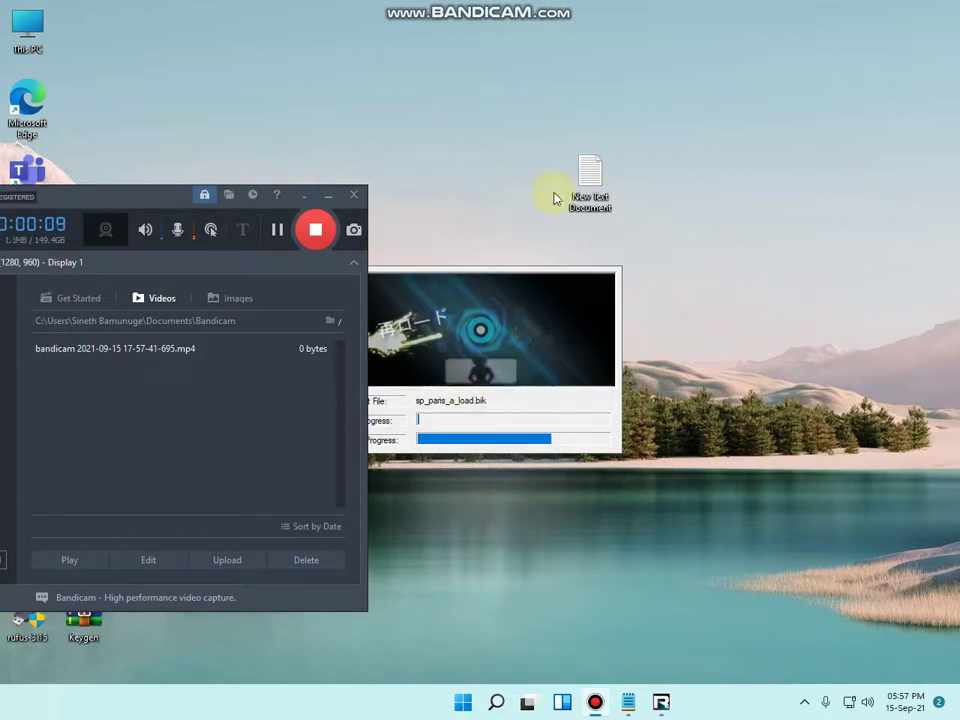
# Open and close the desktop New Text Document, then minimize Bandicam to show the Disc 2 prompt
pyautogui.doubleClick(590, 175)
pyautogui.moveTo(628, 702)
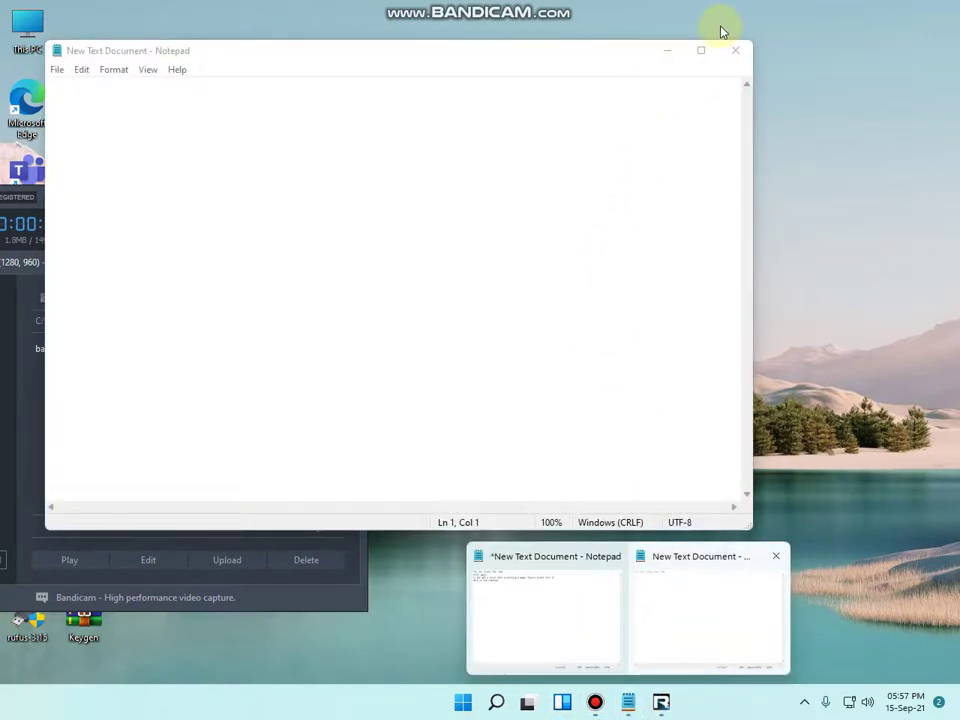
pyautogui.click(727, 47)
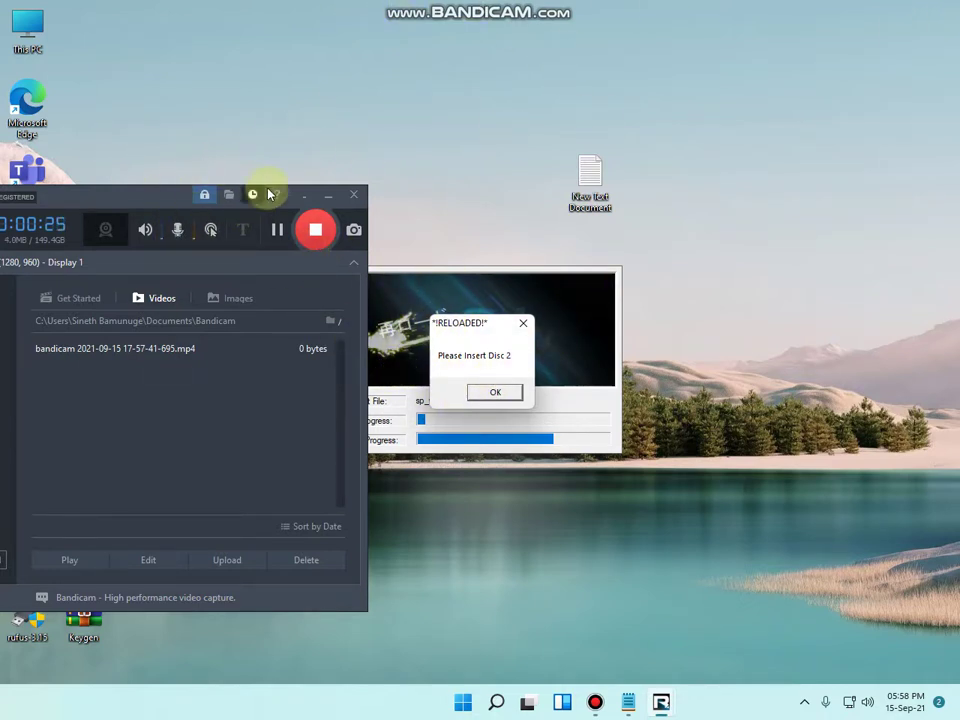
pyautogui.click(322, 191)
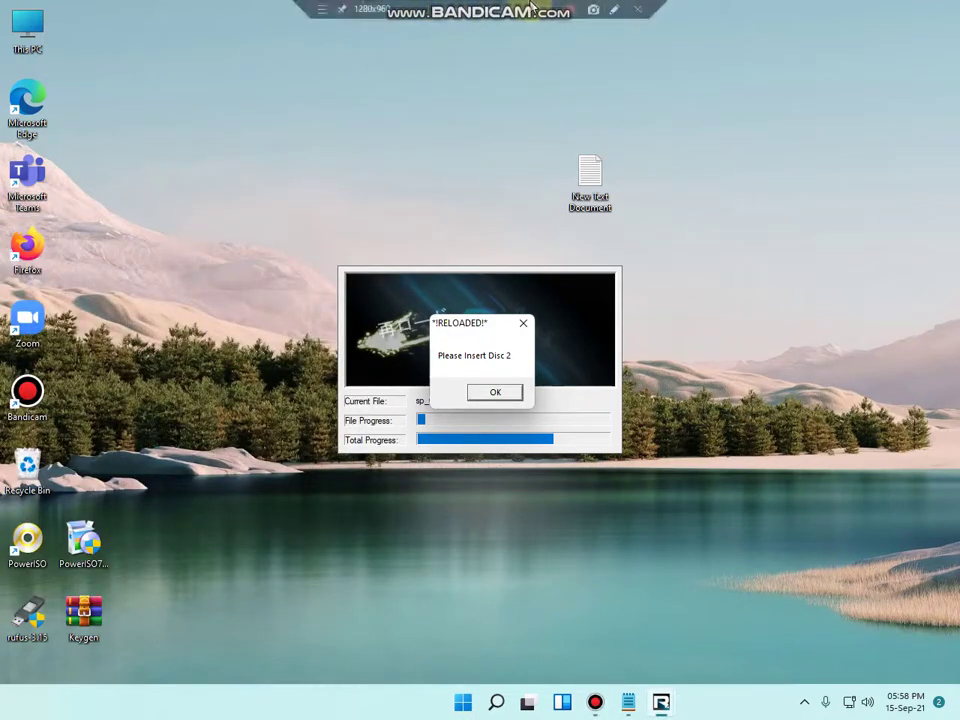
# Circle the 'Please Insert Disc 2' message in red with Bandicam's pen, then erase the marks
pyautogui.click(614, 10)
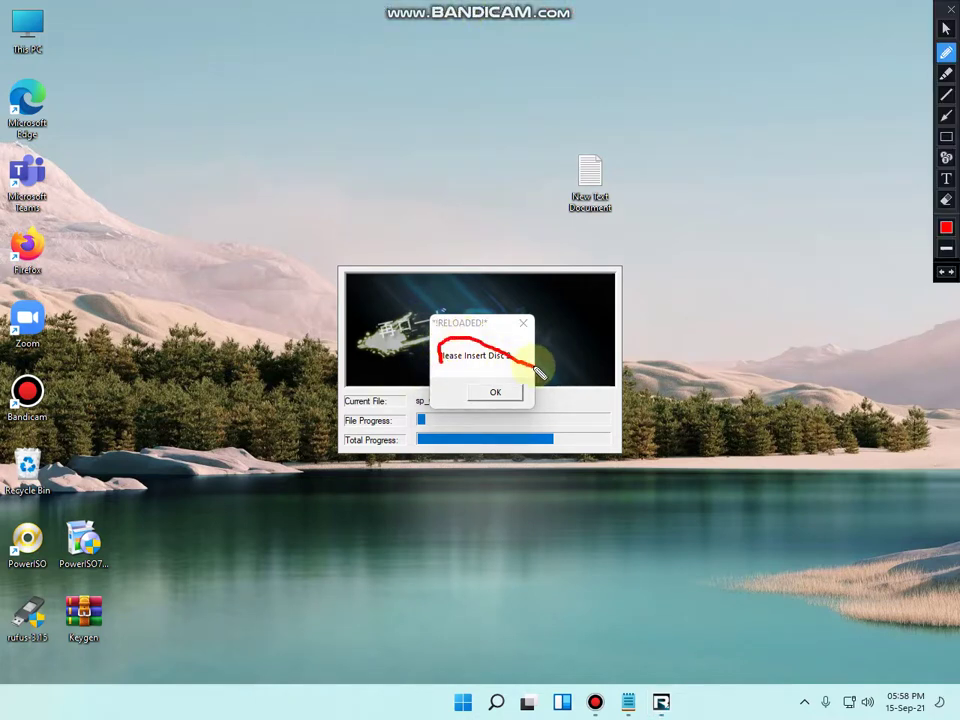
pyautogui.moveTo(540, 373); pyautogui.dragTo(456, 383)
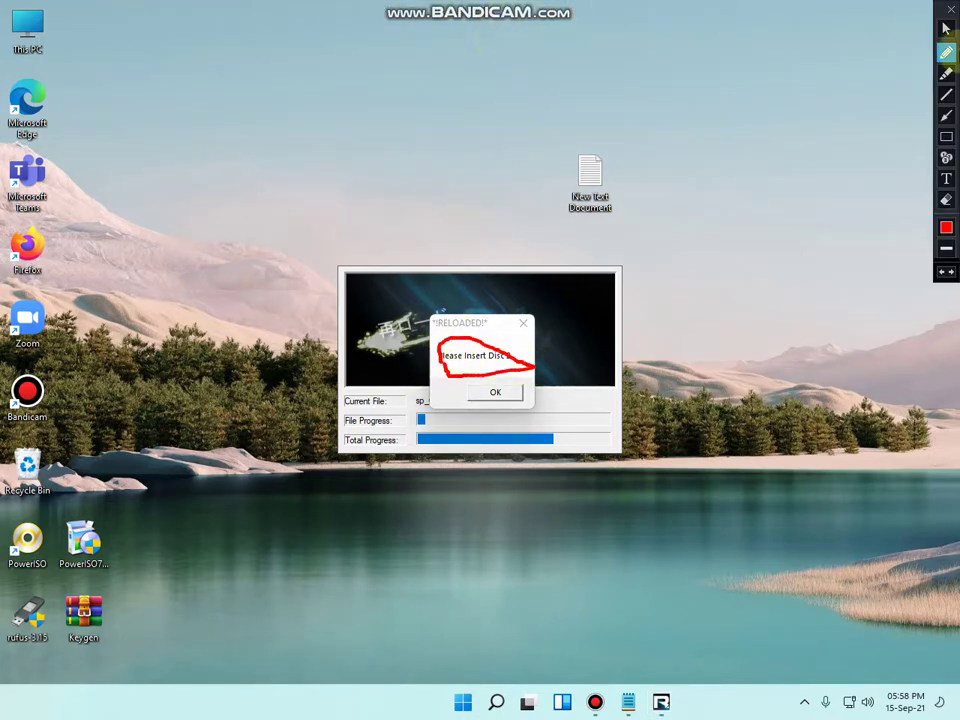
pyautogui.click(946, 199)
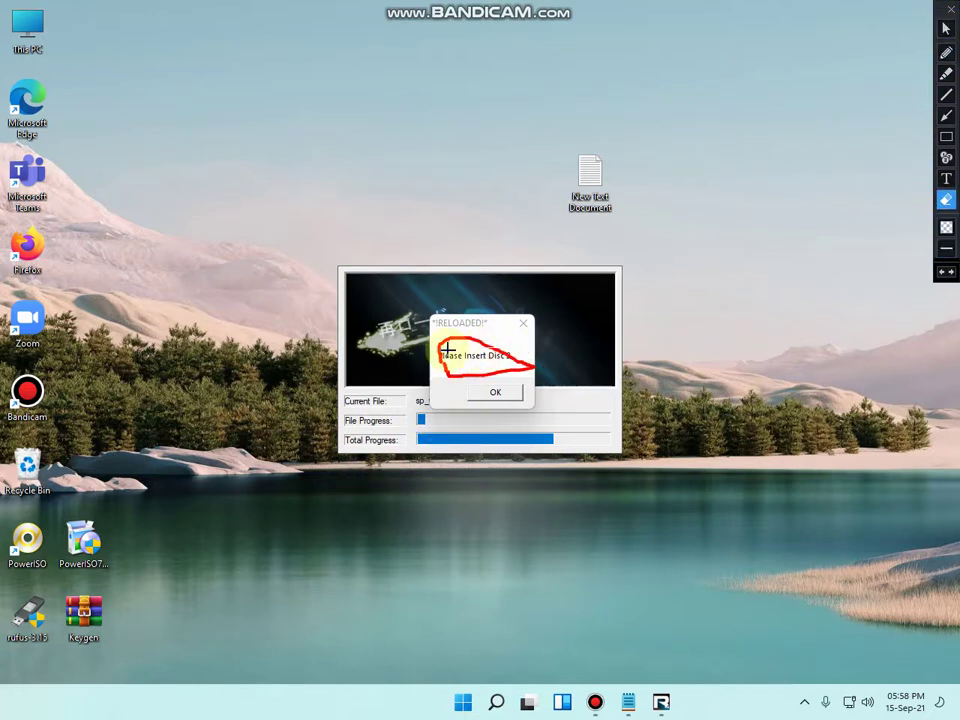
pyautogui.click(521, 374)
pyautogui.click(437, 350)
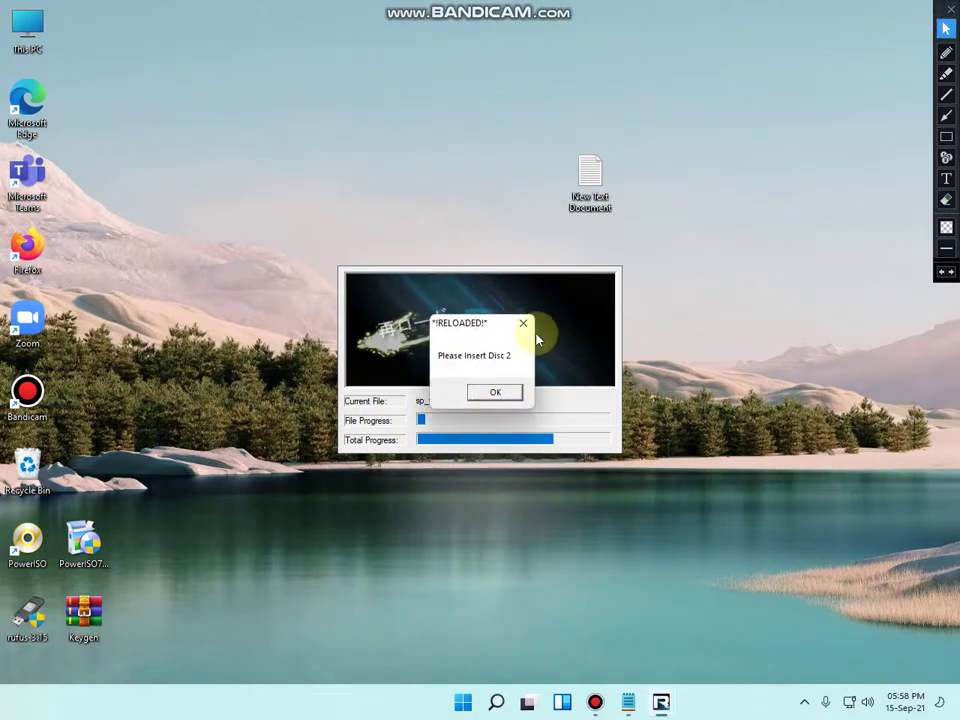
# Dismiss the disc 2 prompt and close the installer from its taskbar thumbnail
pyautogui.click(661, 703)
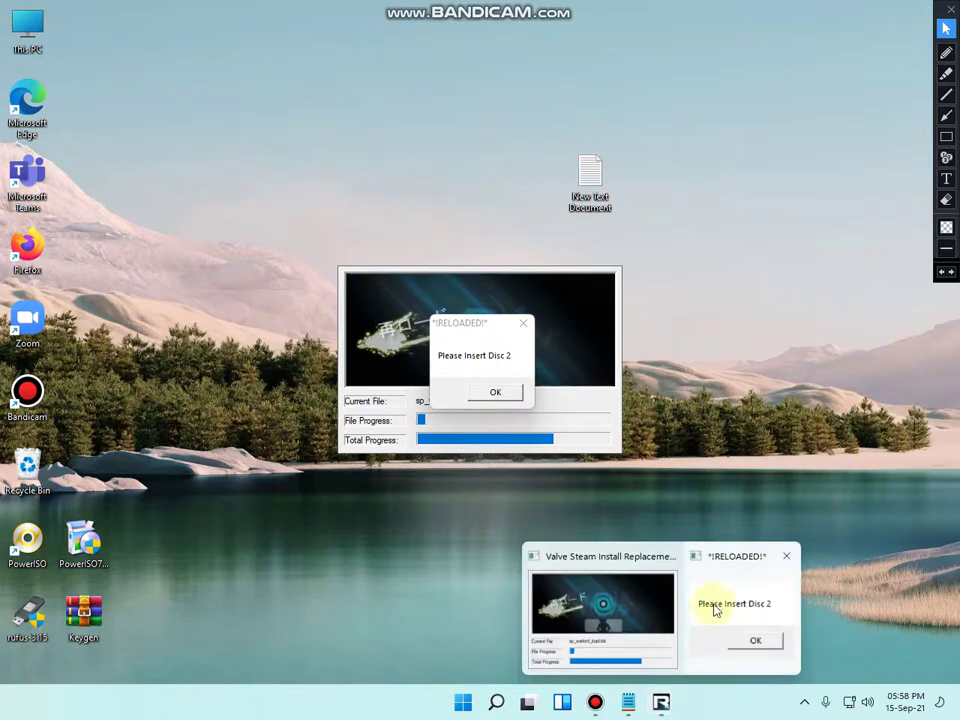
pyautogui.click(786, 556)
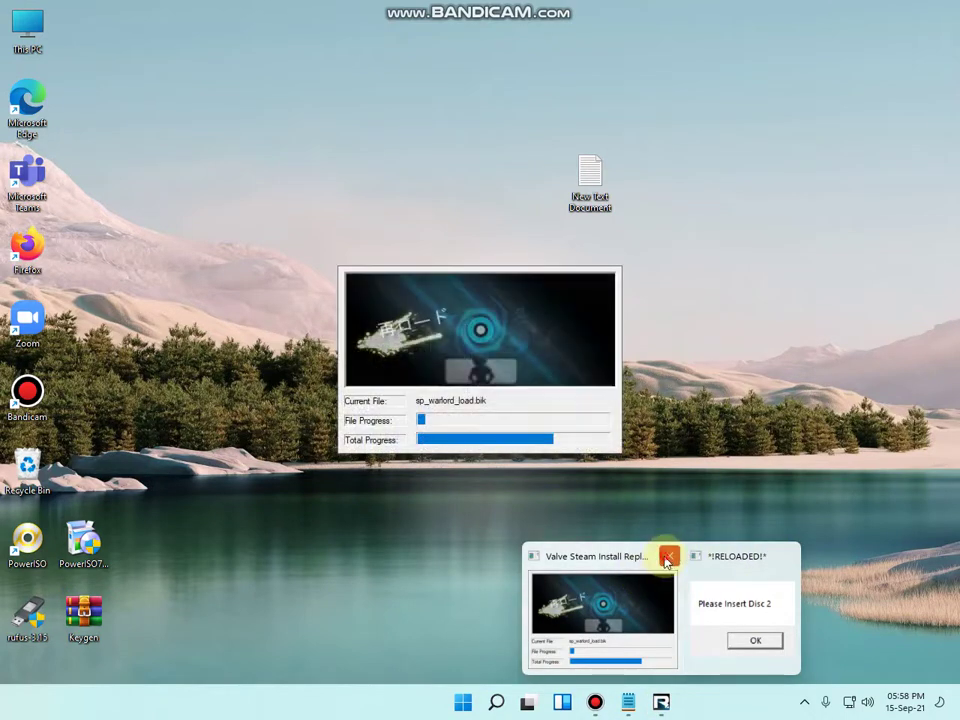
pyautogui.click(669, 556)
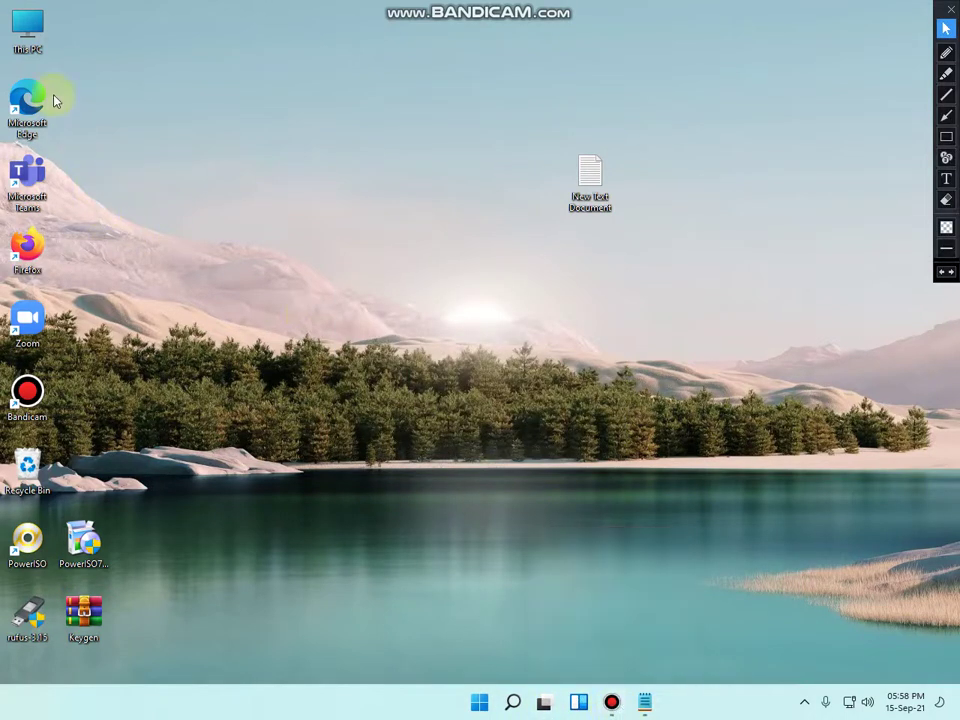
pyautogui.click(44, 45)
# Open This PC and eject the MW3 disc from DVD Drive (G:)
pyautogui.doubleClick(44, 45)
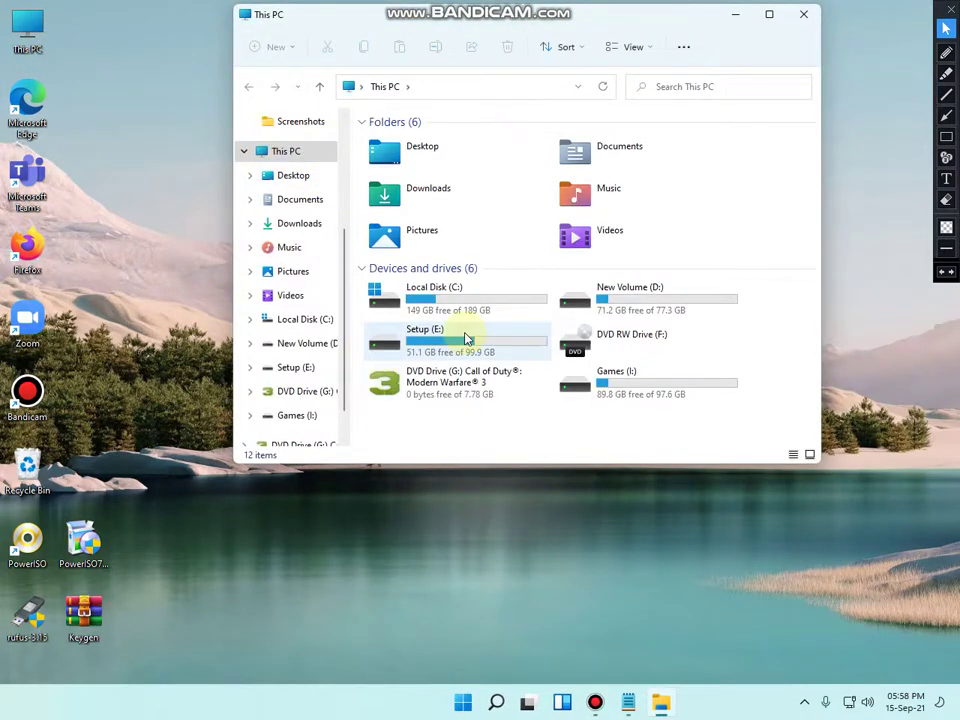
pyautogui.rightClick(506, 405)
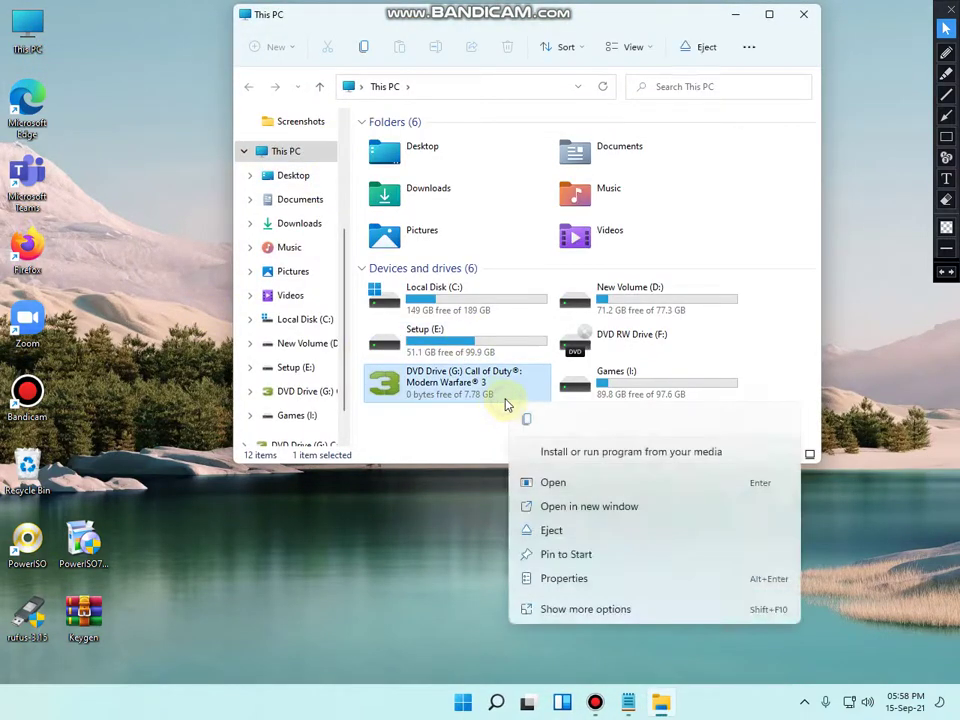
pyautogui.click(585, 540)
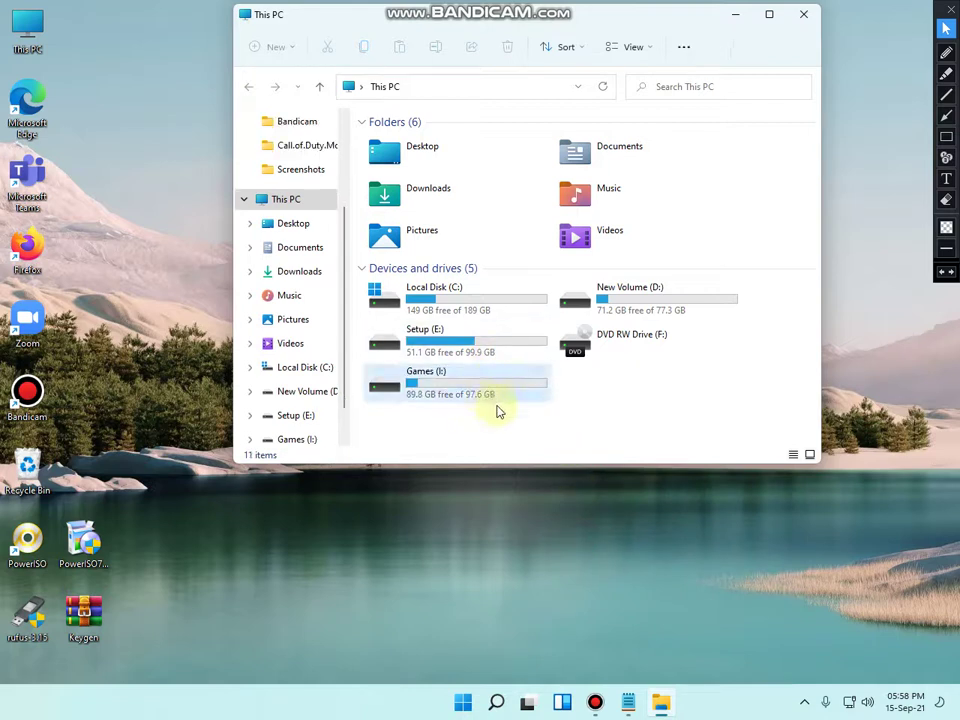
# Quick-format the Games (I:) drive as NTFS and confirm the Format Complete message
pyautogui.click(481, 392)
pyautogui.rightClick(481, 392)
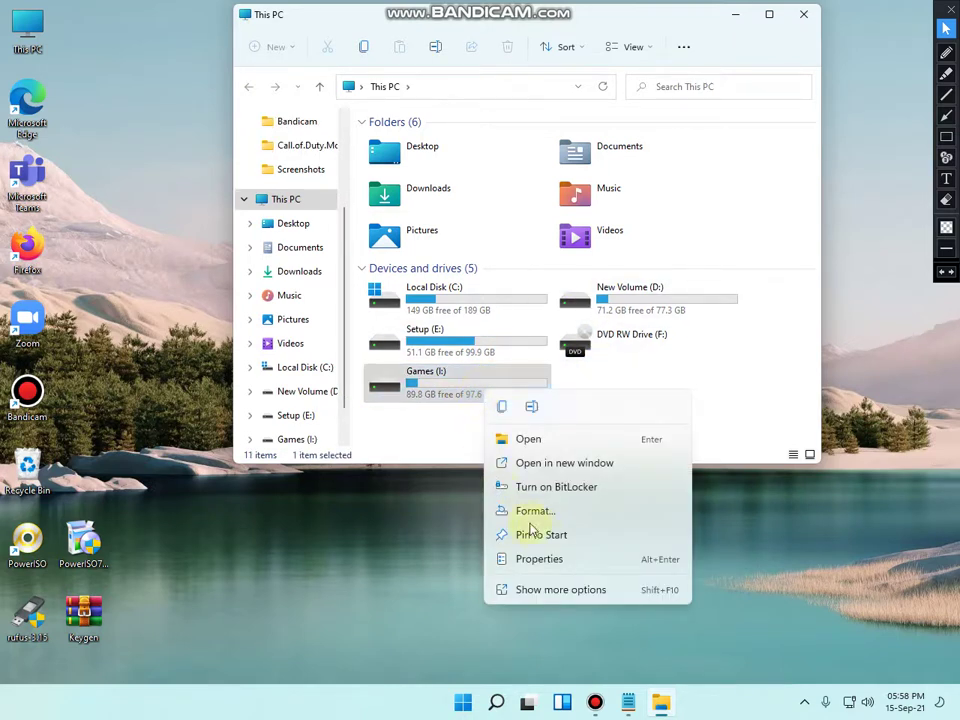
pyautogui.click(560, 512)
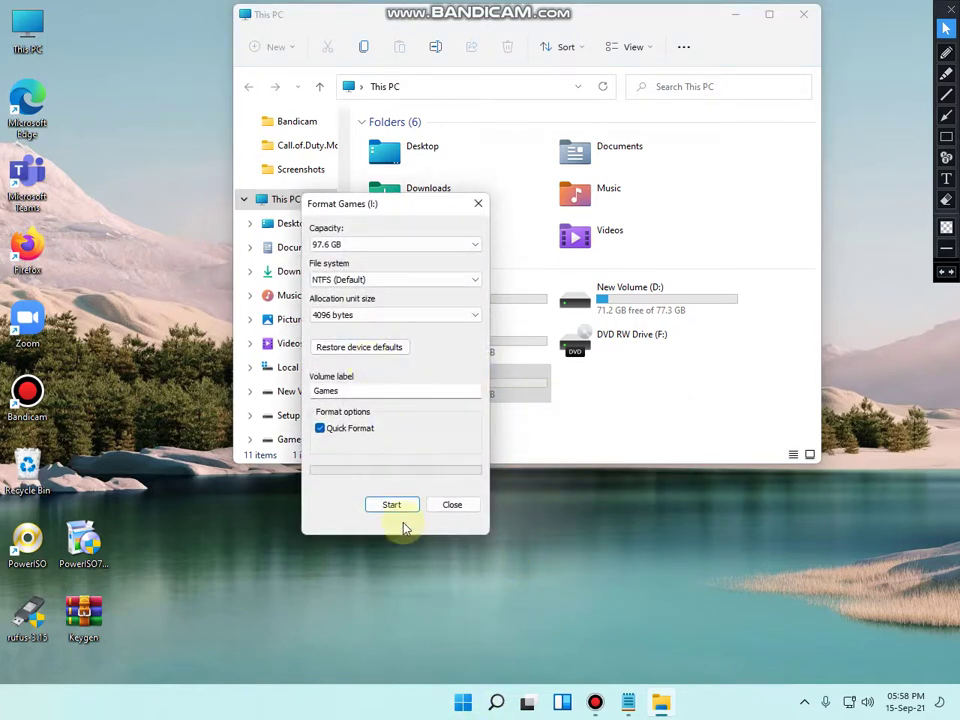
pyautogui.click(401, 508)
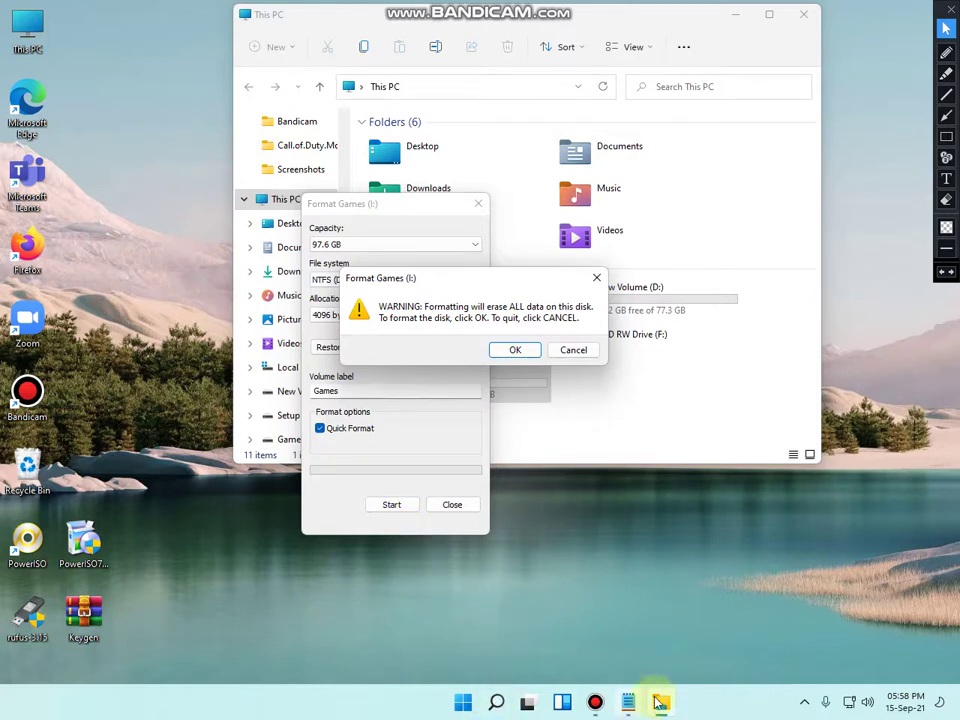
pyautogui.click(595, 702)
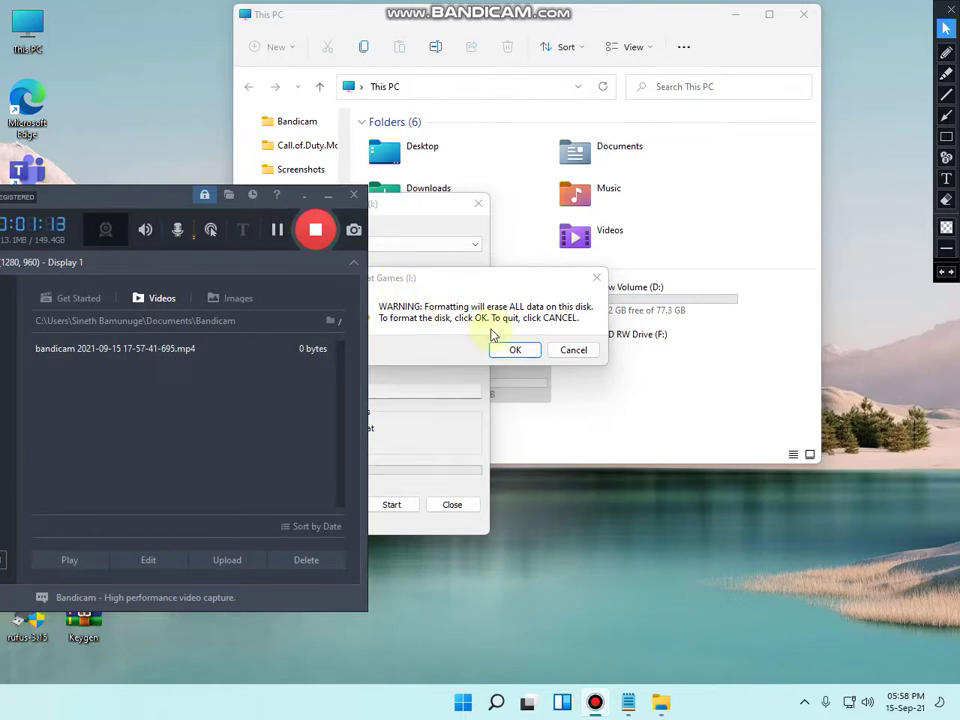
pyautogui.click(515, 349)
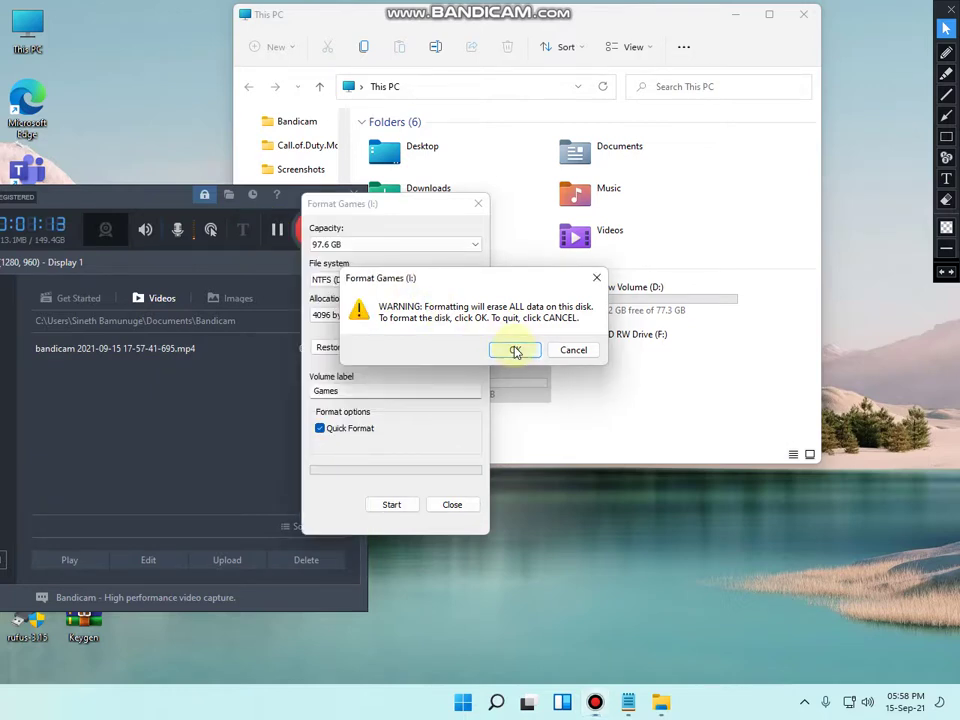
pyautogui.click(237, 436)
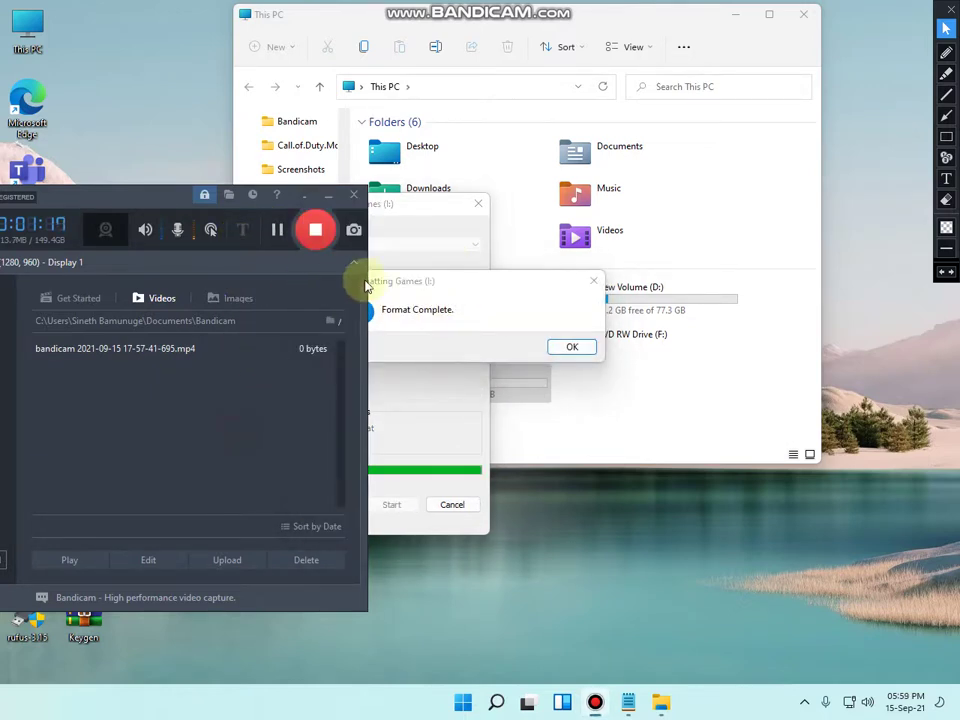
pyautogui.click(572, 347)
pyautogui.click(478, 204)
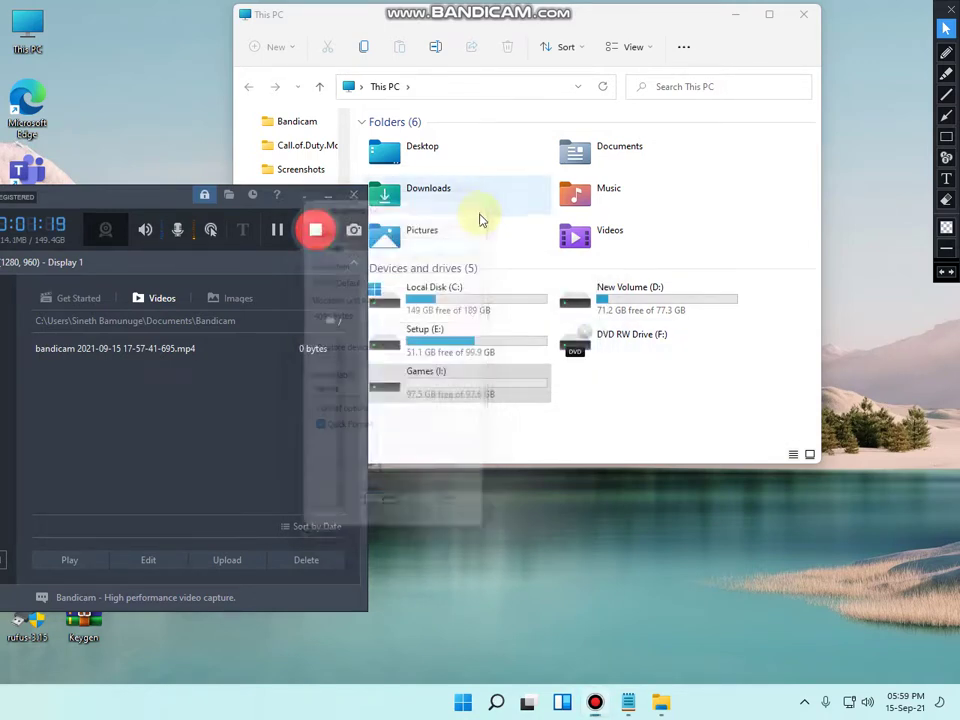
# Open the Call.of.Duty.Modern.Warfare.3-RELOADED folder on Setup (E:) and briefly open rld-mw3a in PowerISO
pyautogui.doubleClick(487, 345)
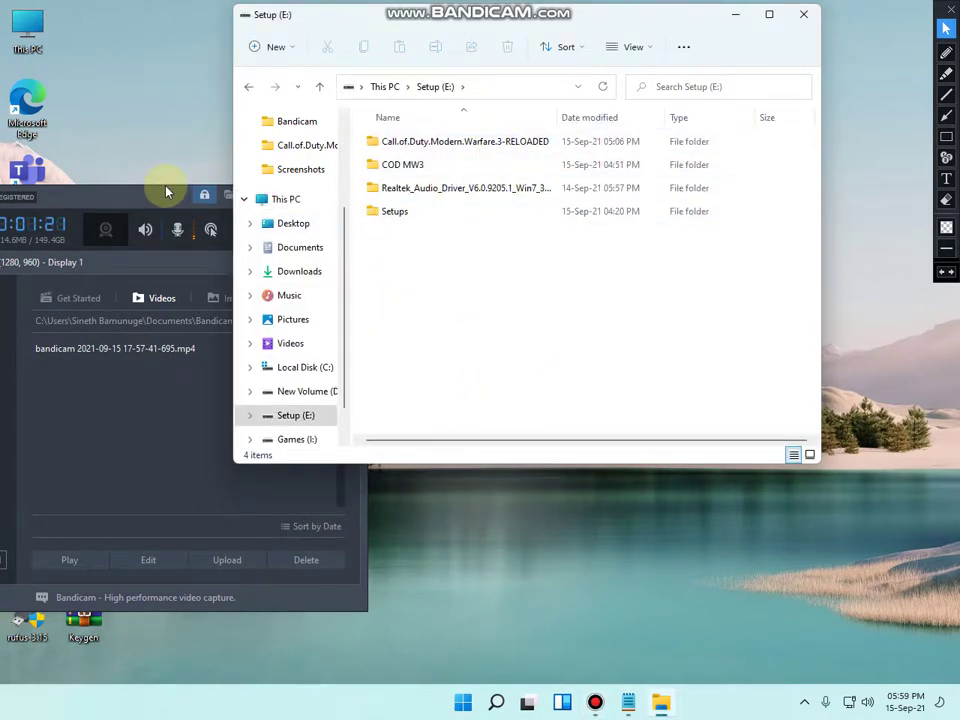
pyautogui.moveTo(172, 196); pyautogui.dragTo(76, 196)
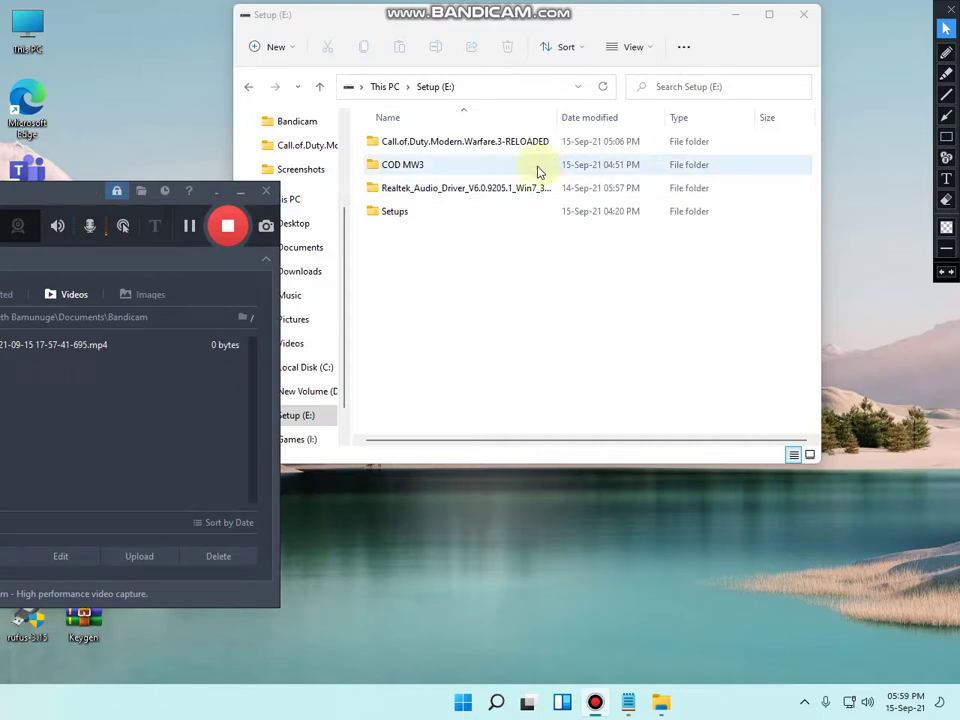
pyautogui.doubleClick(572, 146)
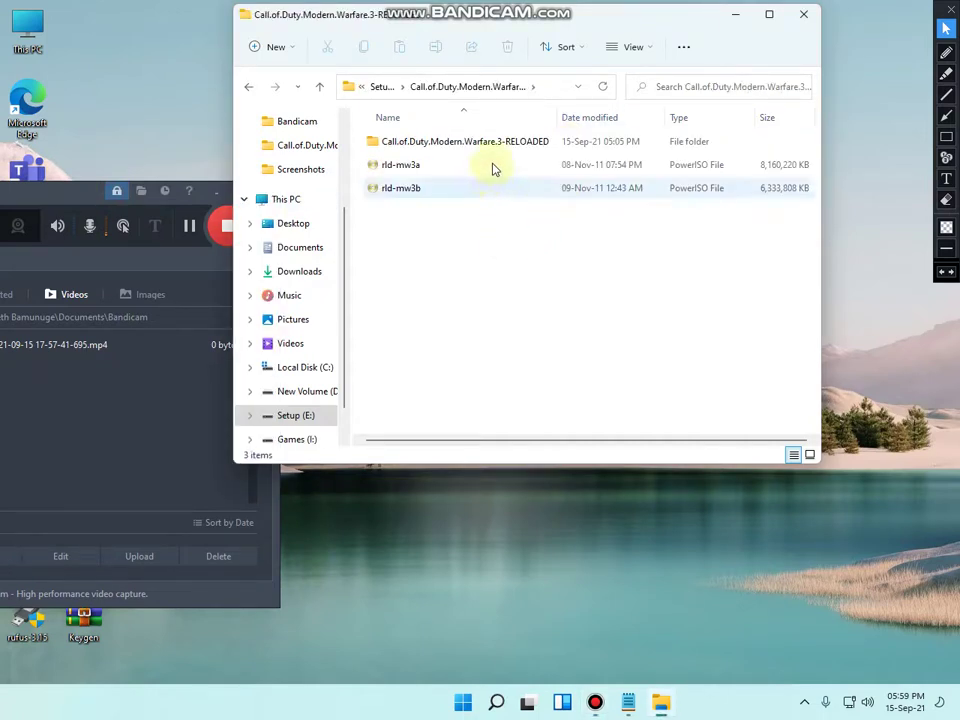
pyautogui.rightClick(500, 165)
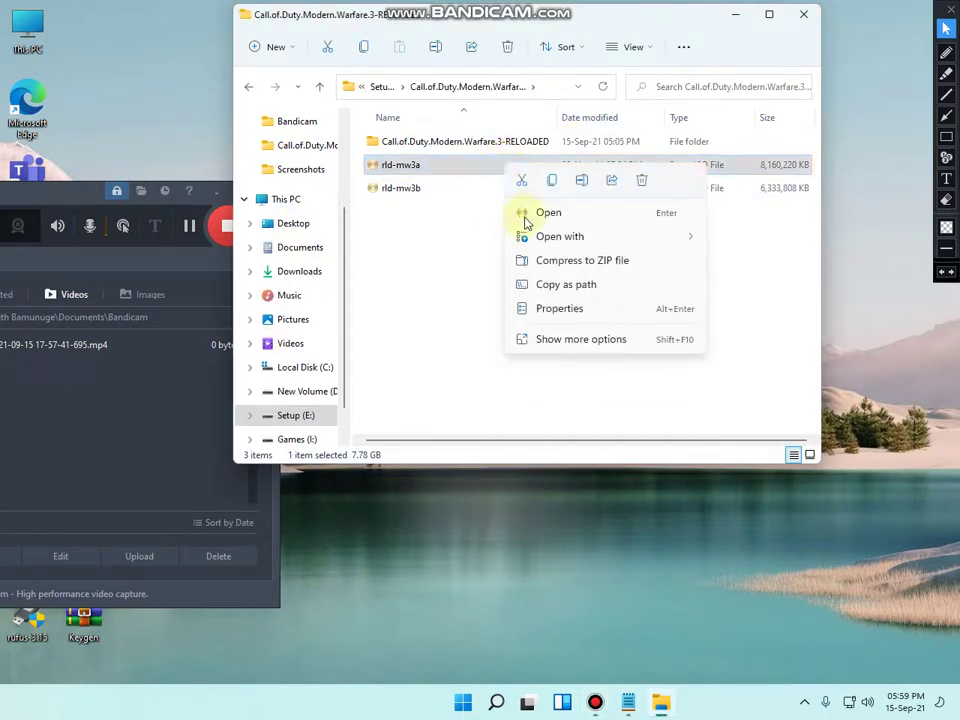
pyautogui.click(605, 220)
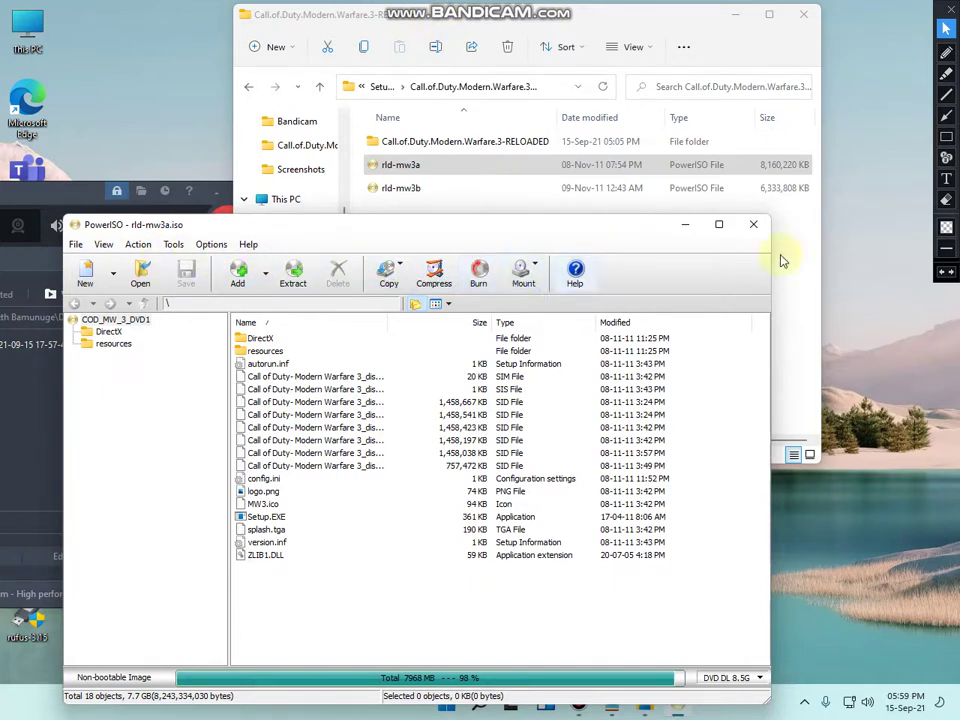
pyautogui.click(753, 224)
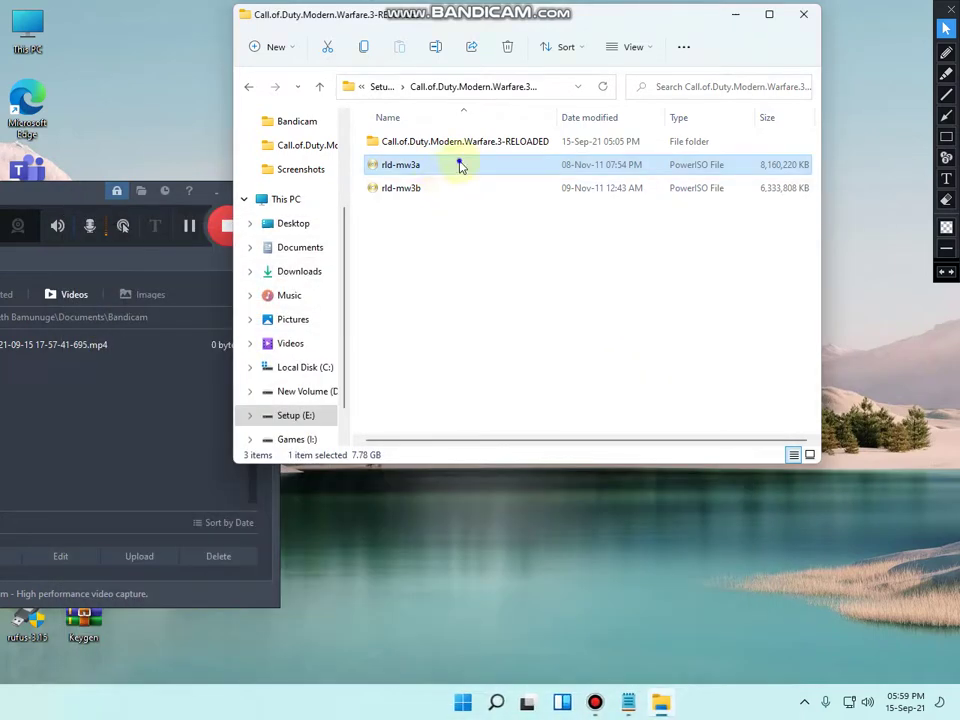
# Cancel an extraction of rld-mw3a into the current folder and delete the partial disk1 files
pyautogui.rightClick(461, 164)
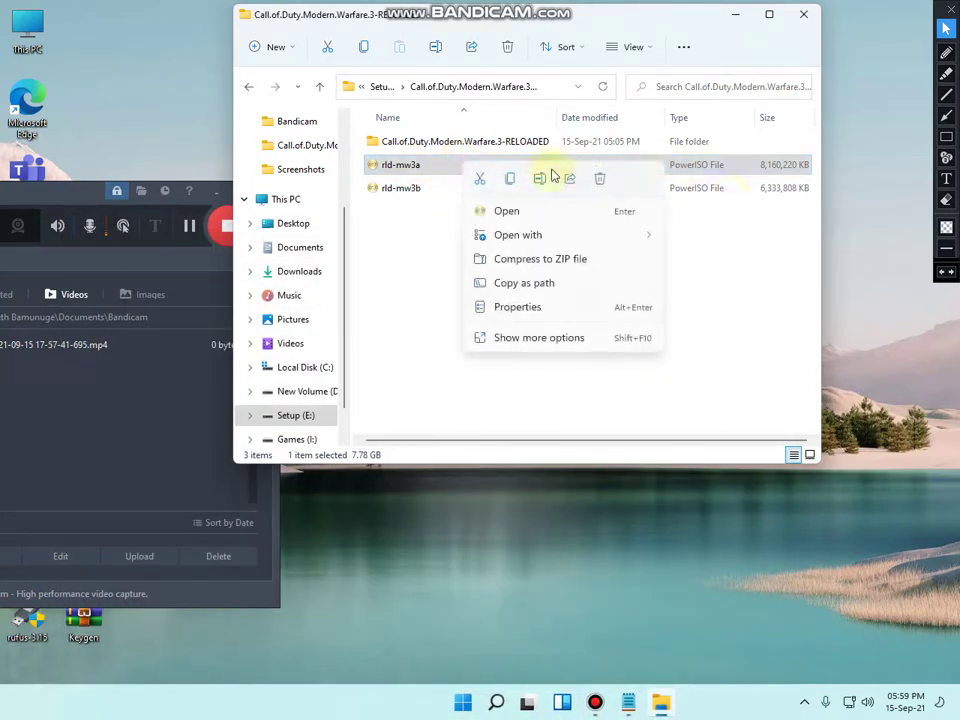
pyautogui.click(537, 333)
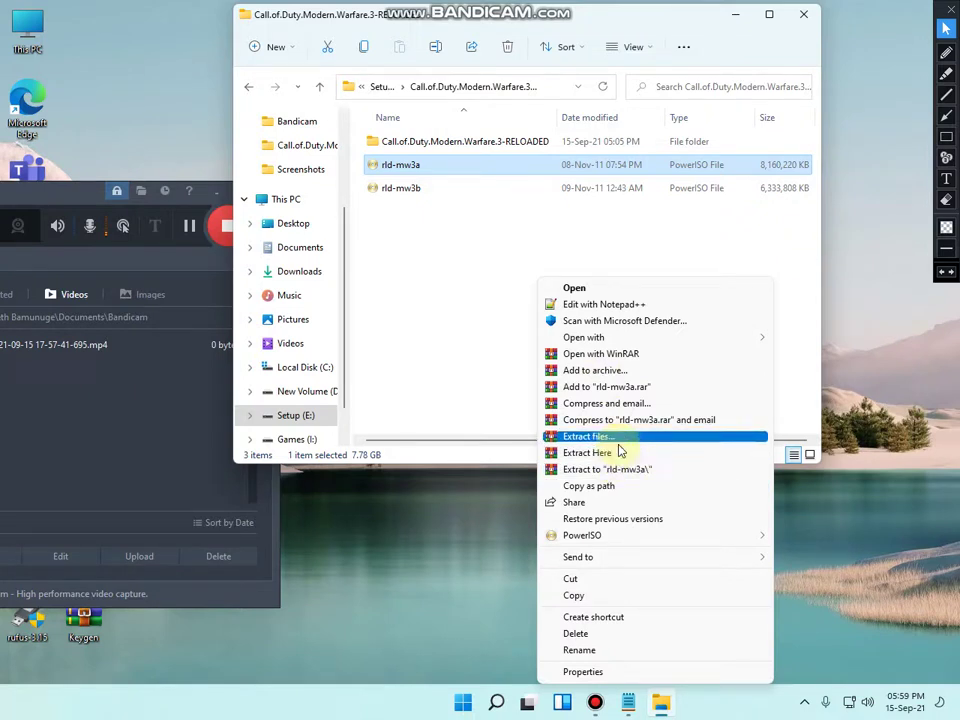
pyautogui.click(617, 452)
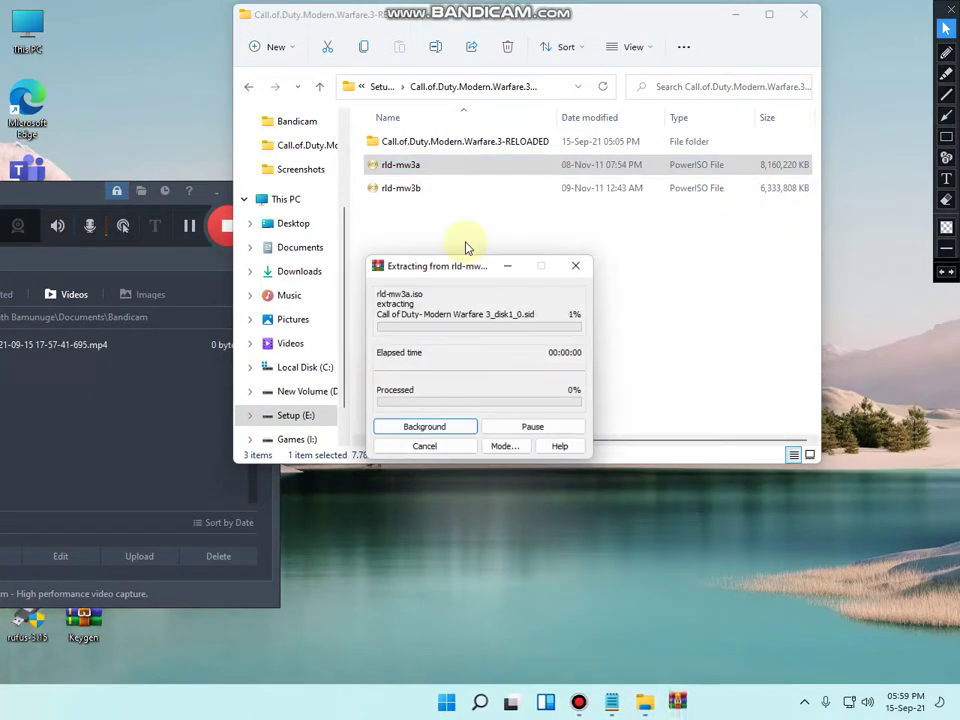
pyautogui.click(575, 266)
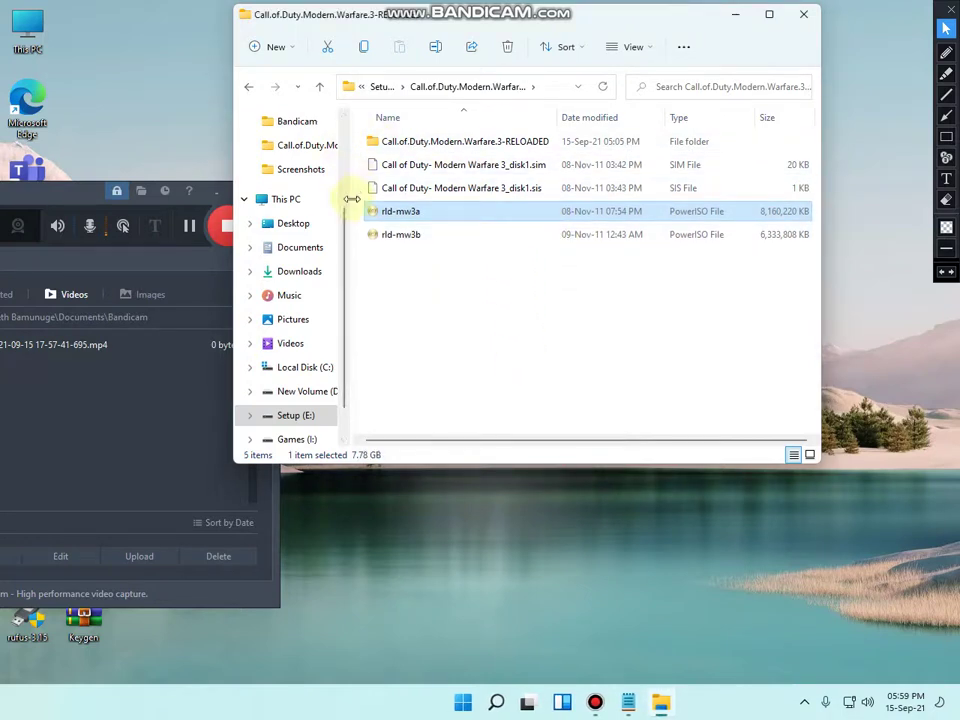
pyautogui.moveTo(360, 195); pyautogui.dragTo(456, 165)
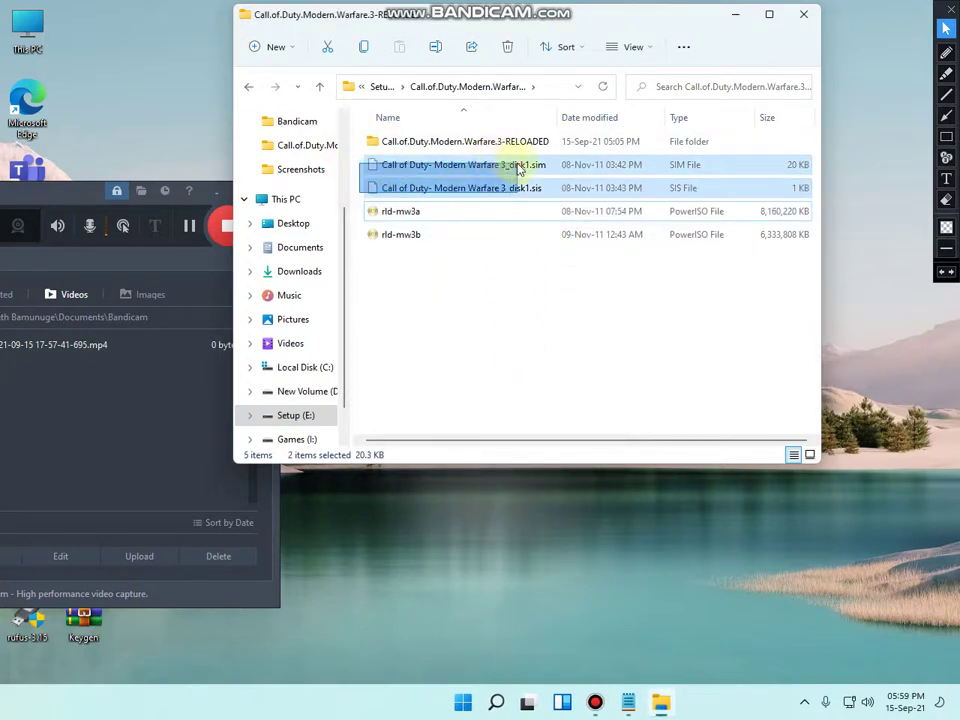
pyautogui.press('Delete')
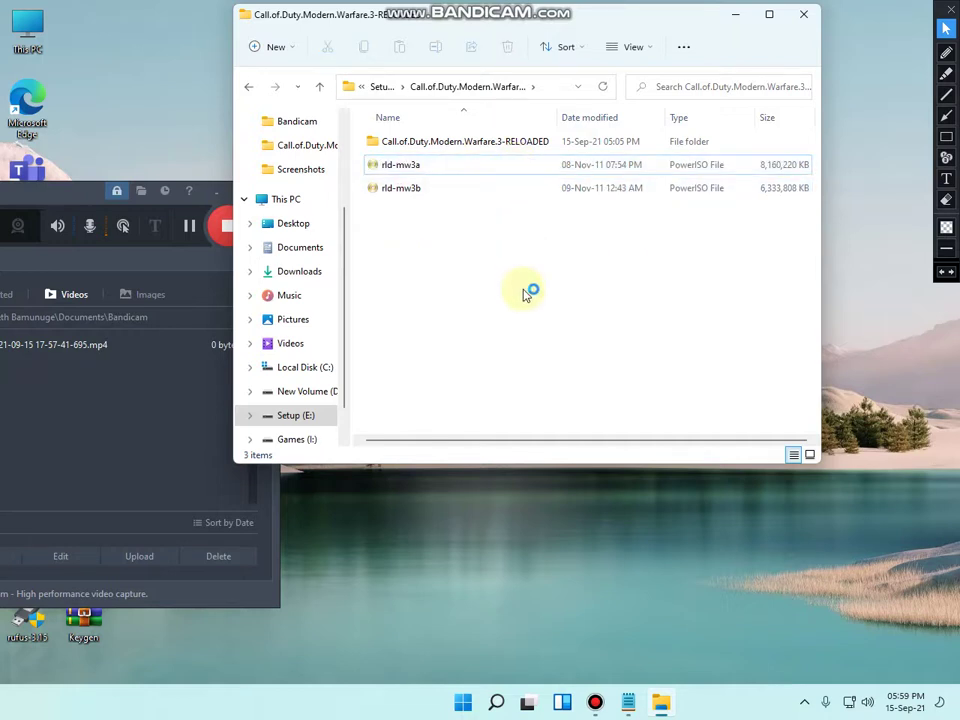
# Extract the rld-mw3a image into its own rld-mw3a folder
pyautogui.rightClick(585, 164)
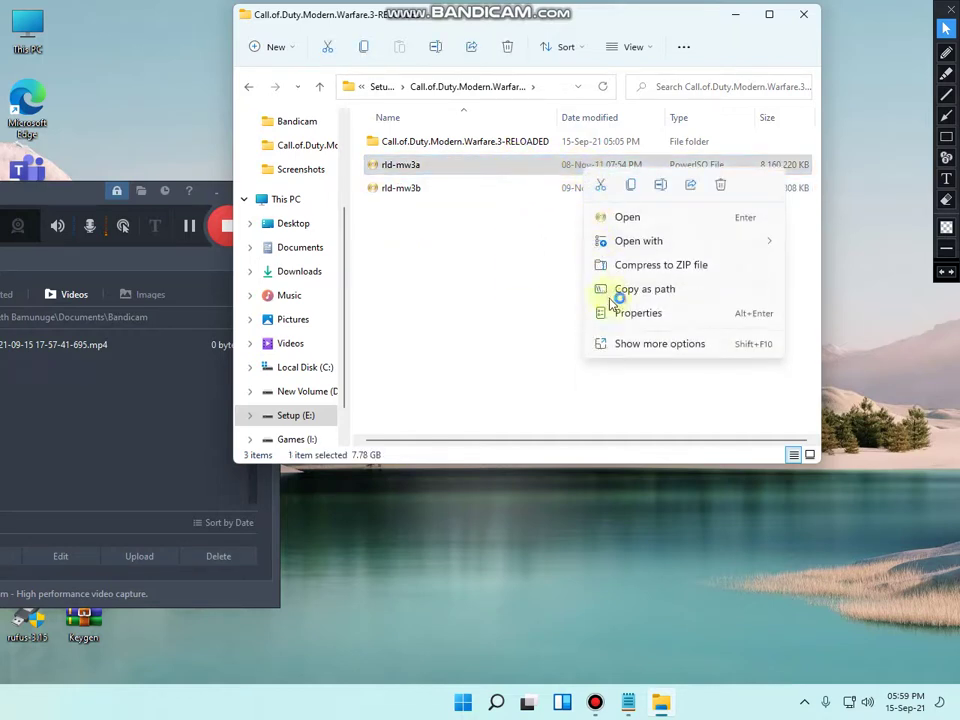
pyautogui.click(645, 345)
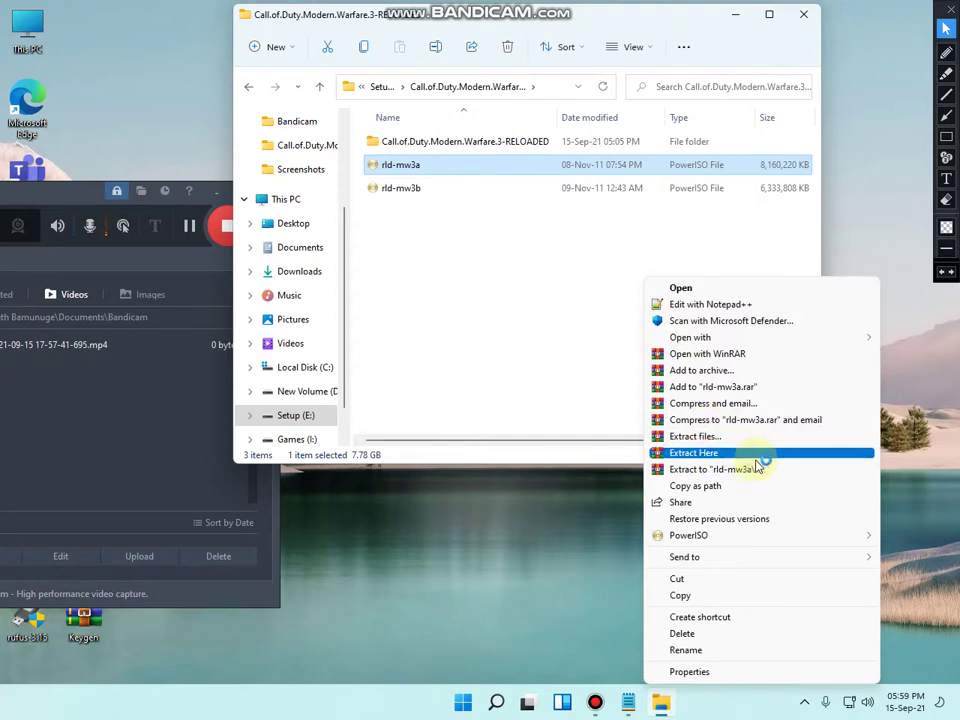
pyautogui.click(754, 469)
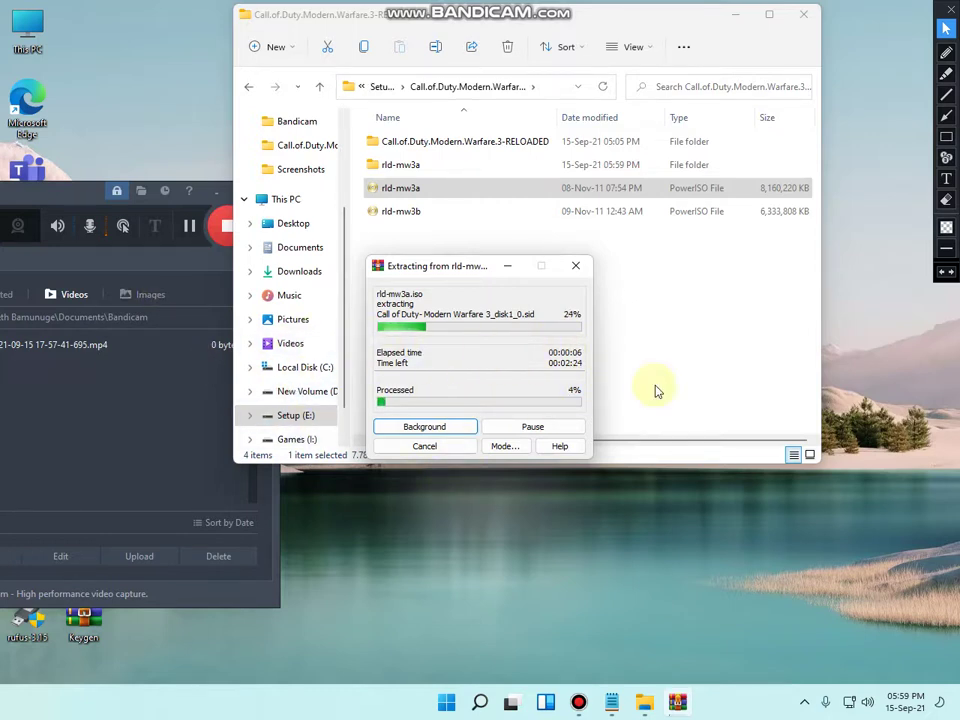
pyautogui.click(154, 413)
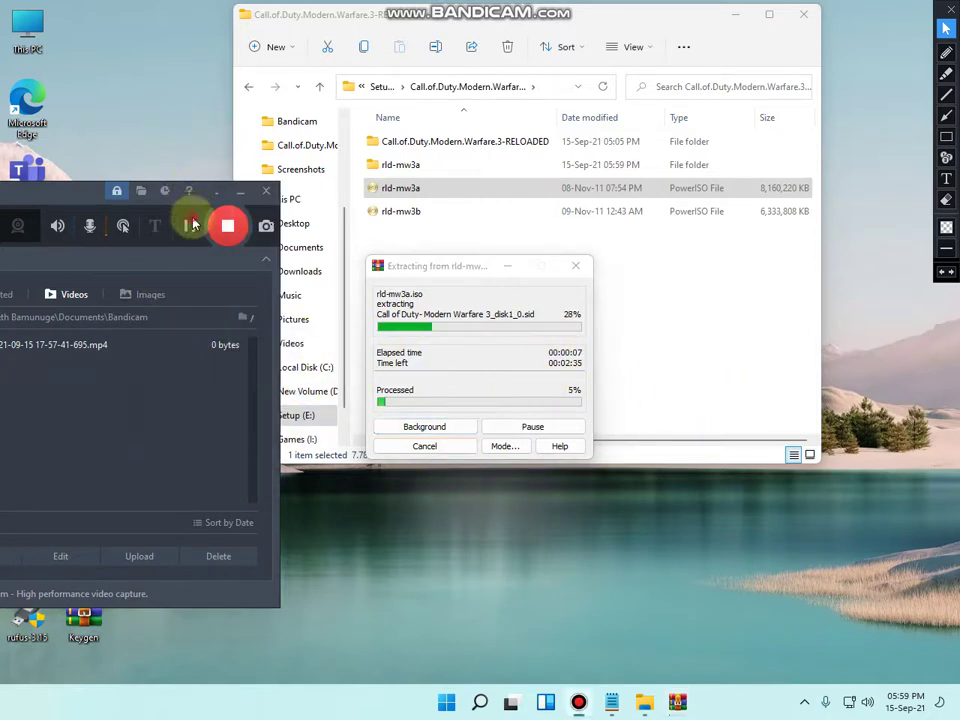
pyautogui.click(671, 268)
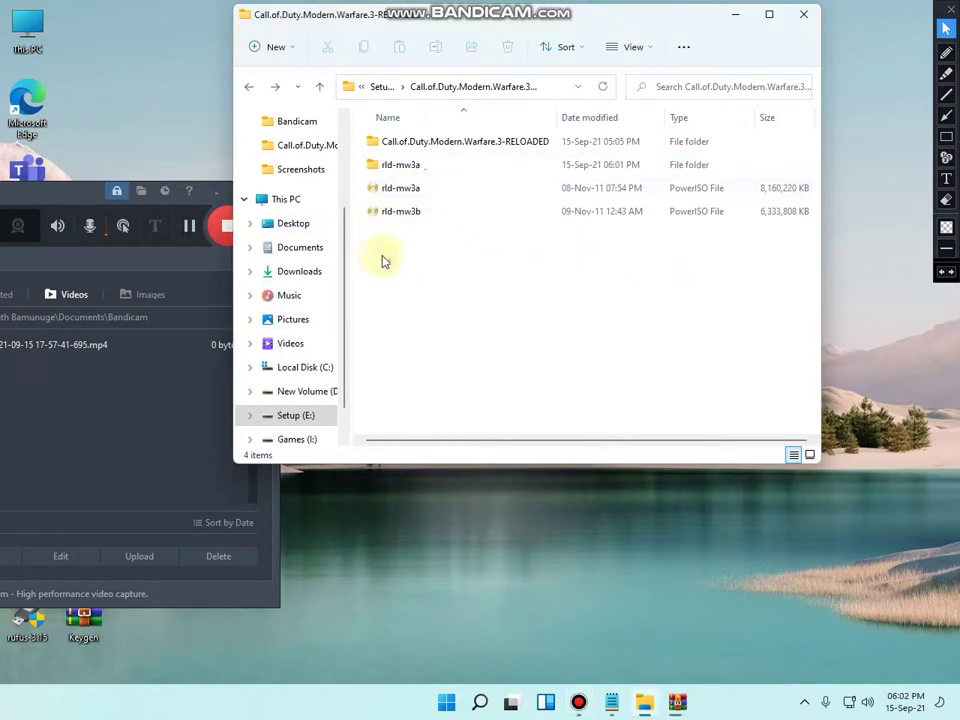
# Extract the rld-mw3b image with WinRAR into its own rld-mw3b folder
pyautogui.click(414, 213)
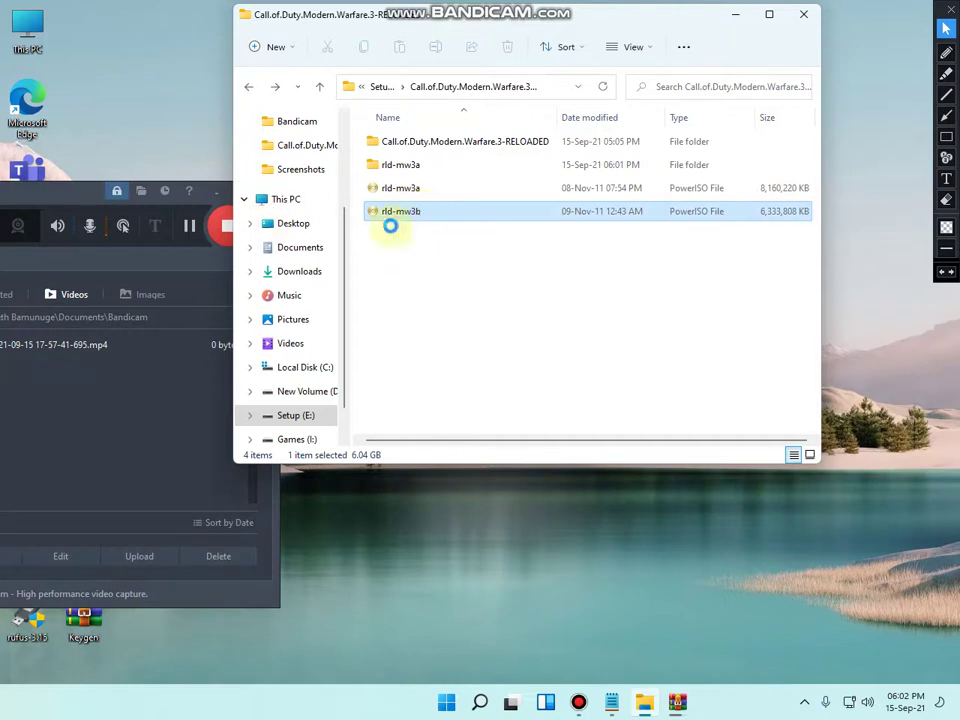
pyautogui.rightClick(447, 217)
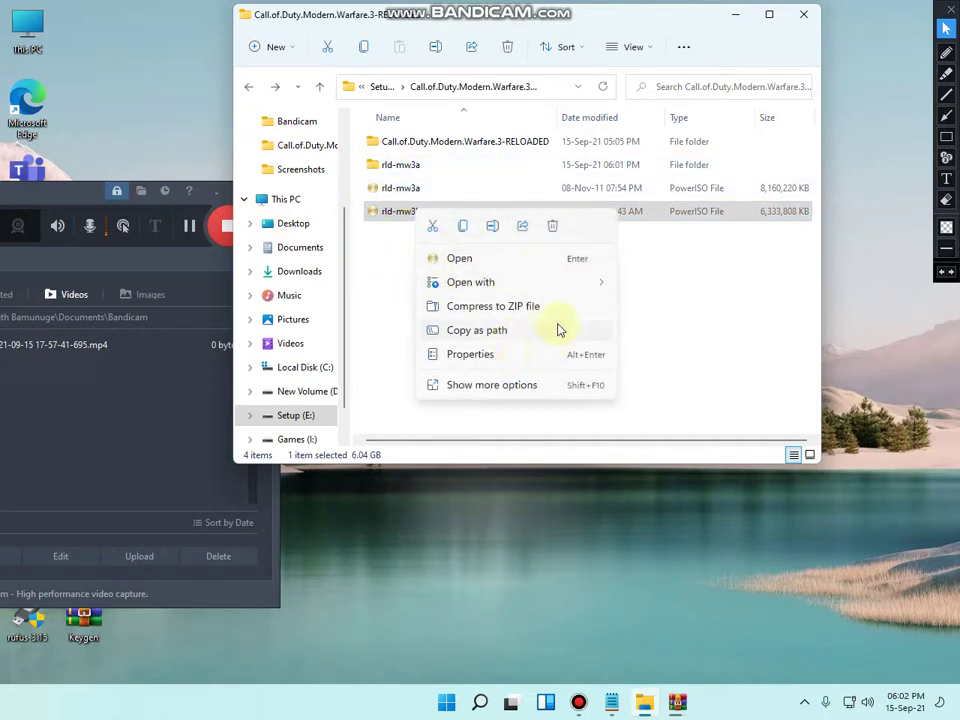
pyautogui.click(551, 385)
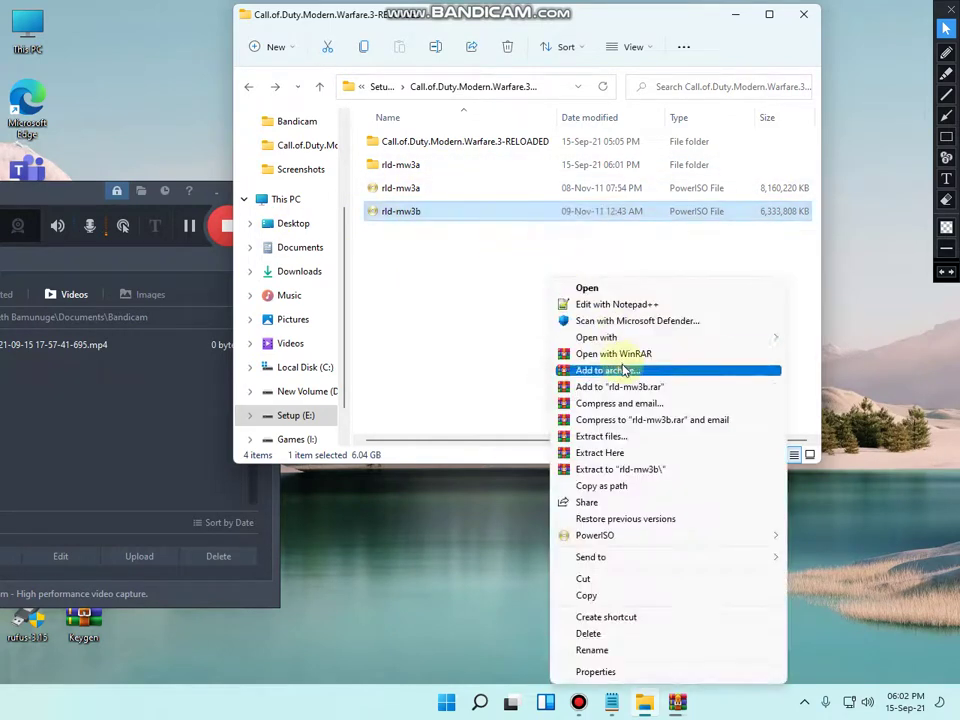
pyautogui.click(640, 469)
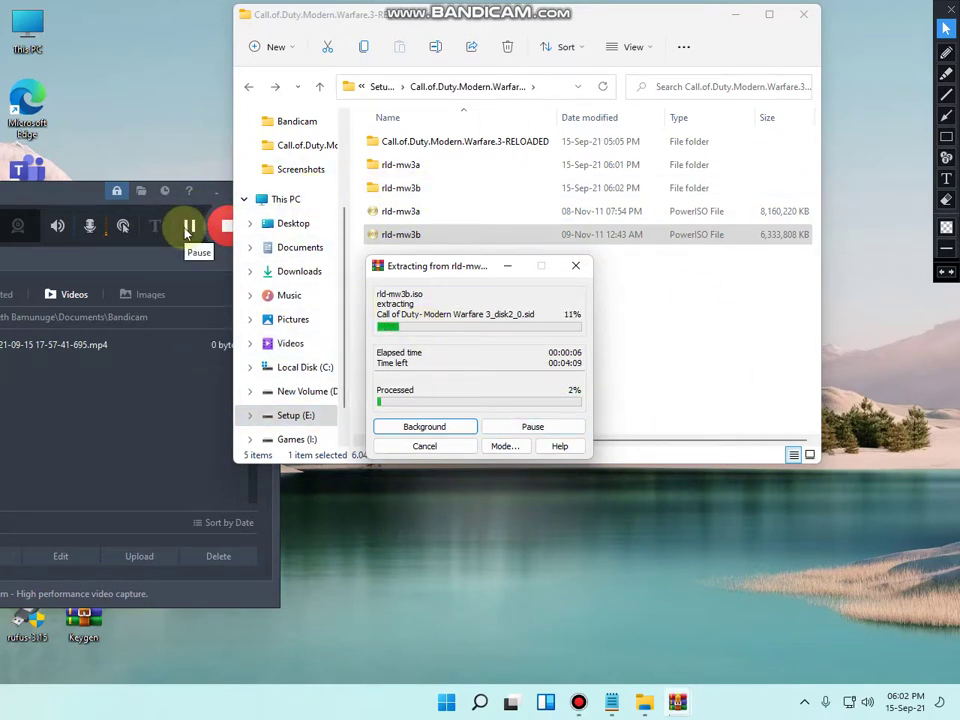
pyautogui.click(188, 228)
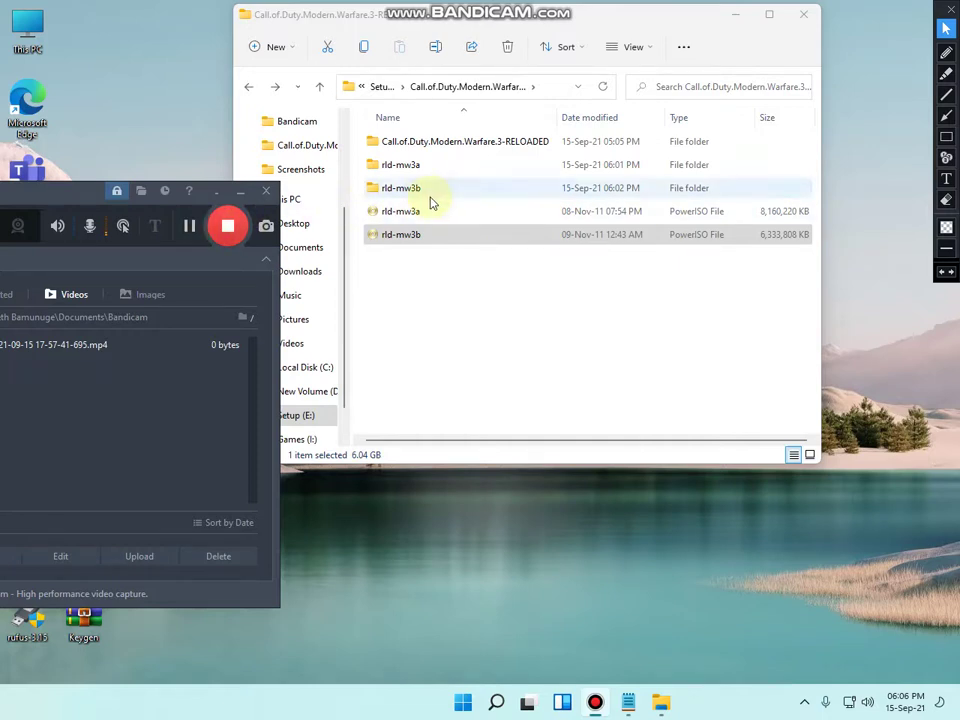
# Open the rld-mw3b folder and select all seven disk2 files
pyautogui.click(420, 198)
pyautogui.doubleClick(420, 198)
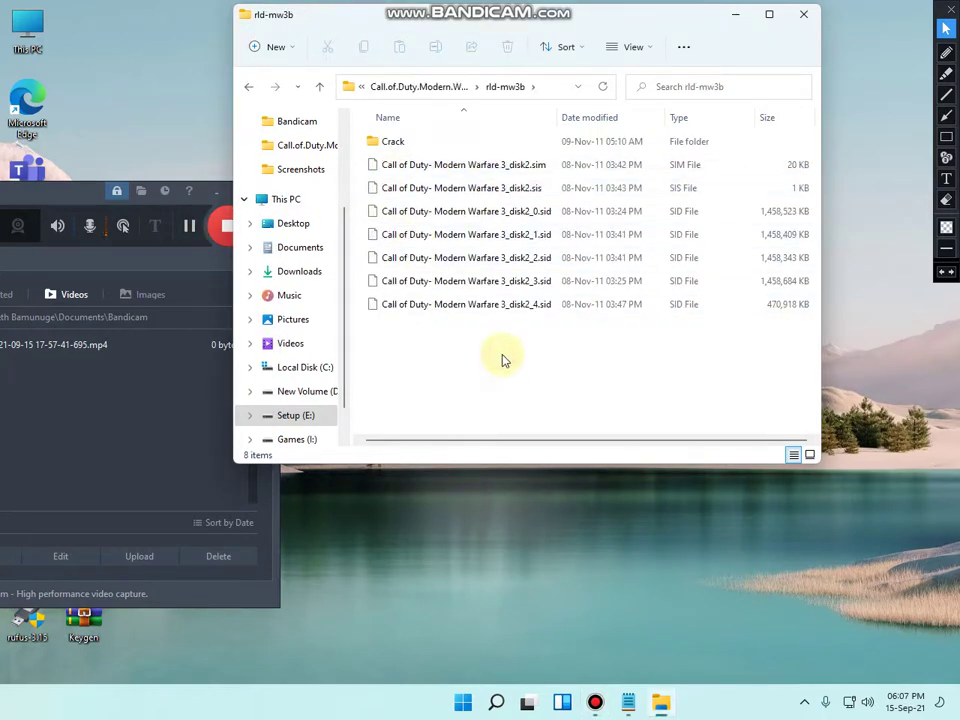
pyautogui.moveTo(502, 361)
pyautogui.mouseDown()
pyautogui.moveTo(702, 193)
pyautogui.moveTo(702, 176)
pyautogui.mouseUp()
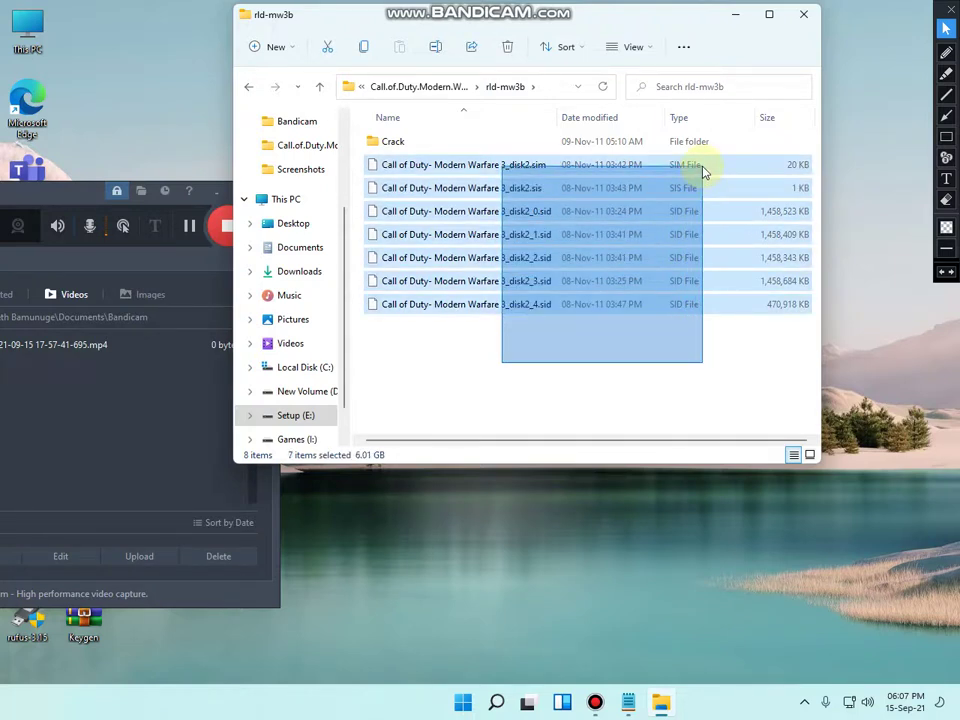
pyautogui.moveTo(702, 172); pyautogui.dragTo(715, 164)
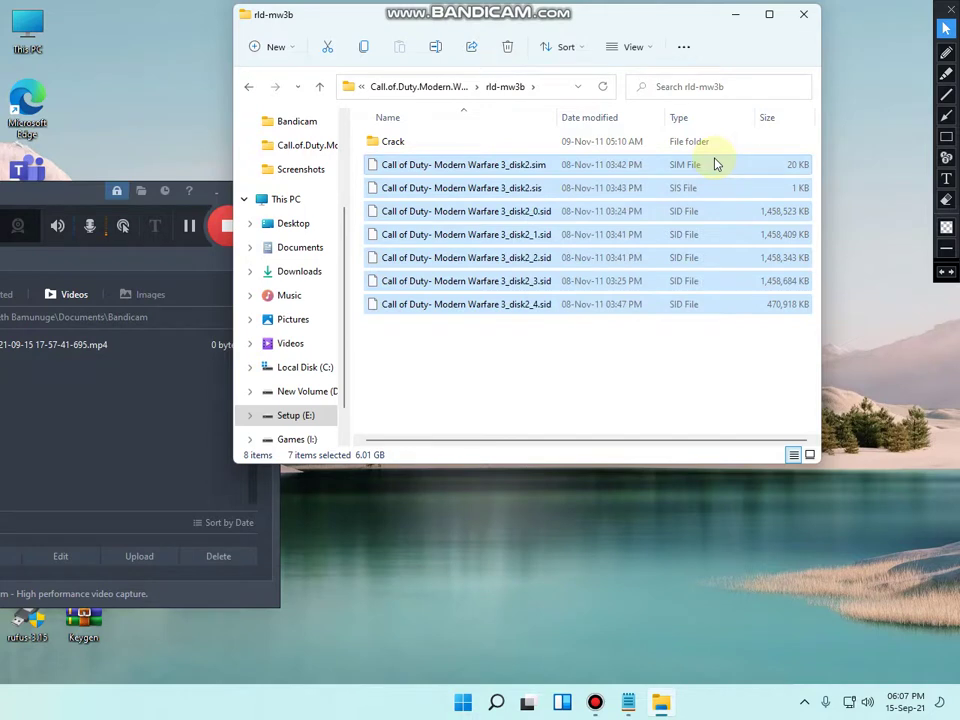
# Paste the disk2 files into the rld-mw3a folder and wait for the copy to finish
pyautogui.click(248, 87)
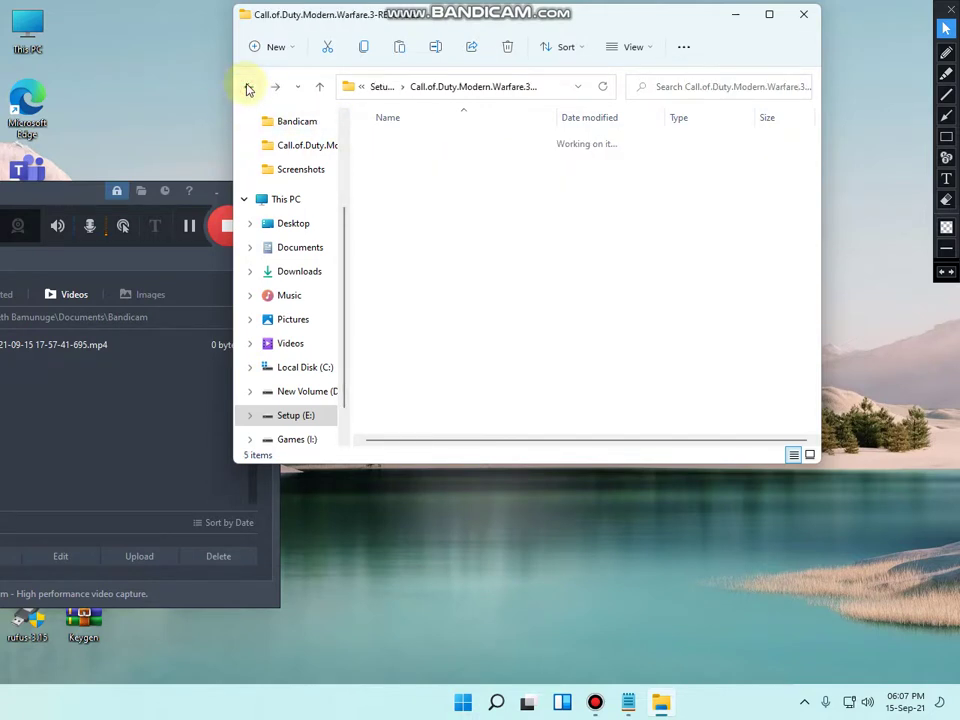
pyautogui.click(410, 172)
pyautogui.doubleClick(410, 174)
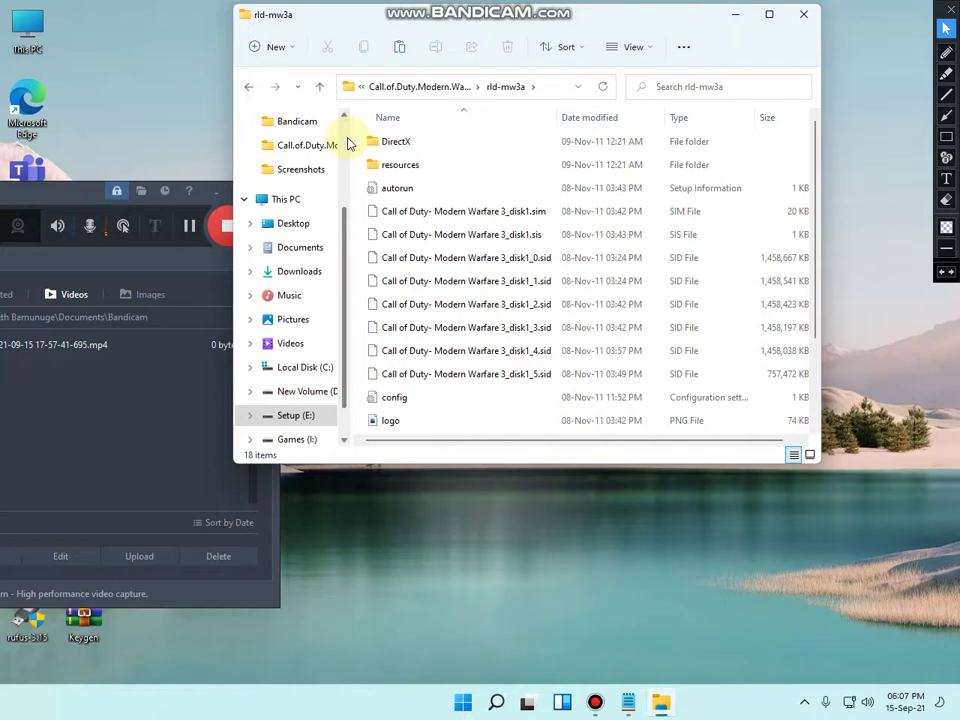
pyautogui.hotkey('ctrl', 'v')
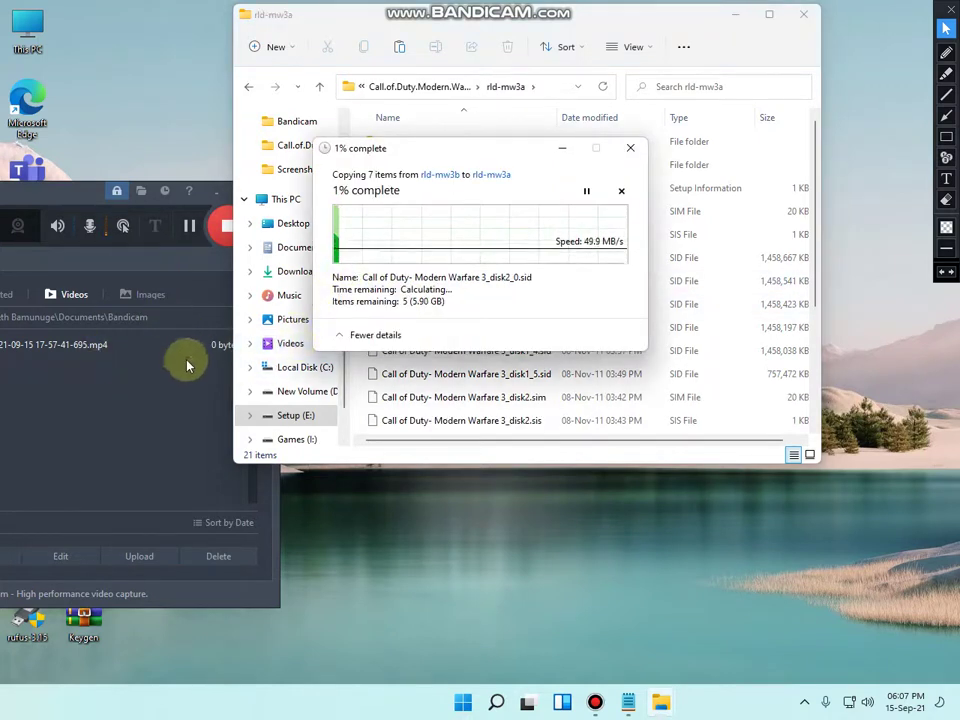
pyautogui.click(430, 88)
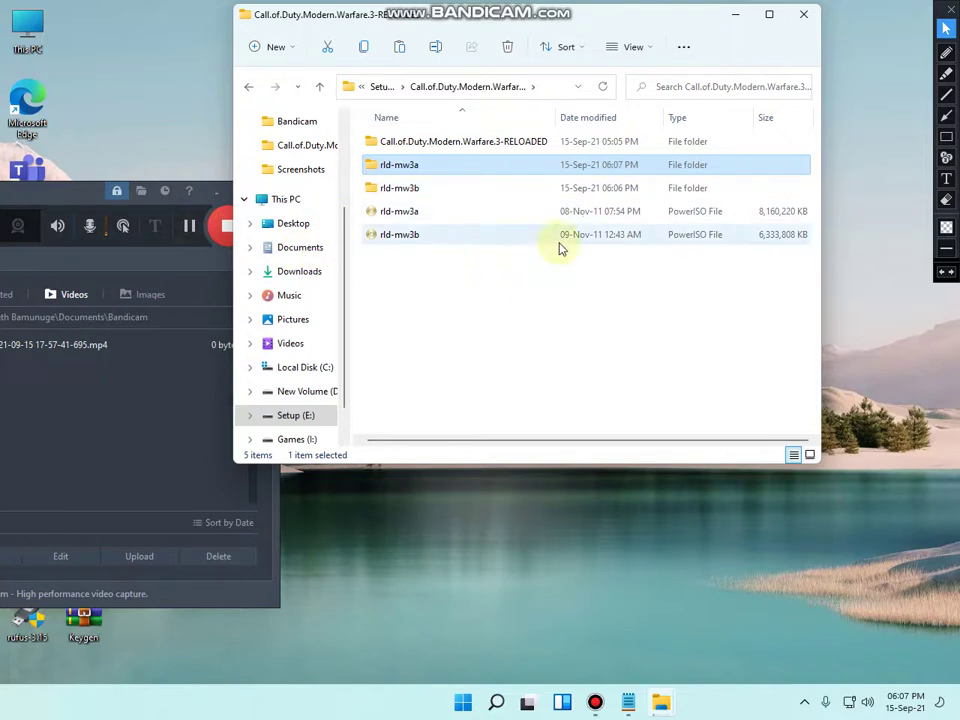
pyautogui.moveTo(660, 702)
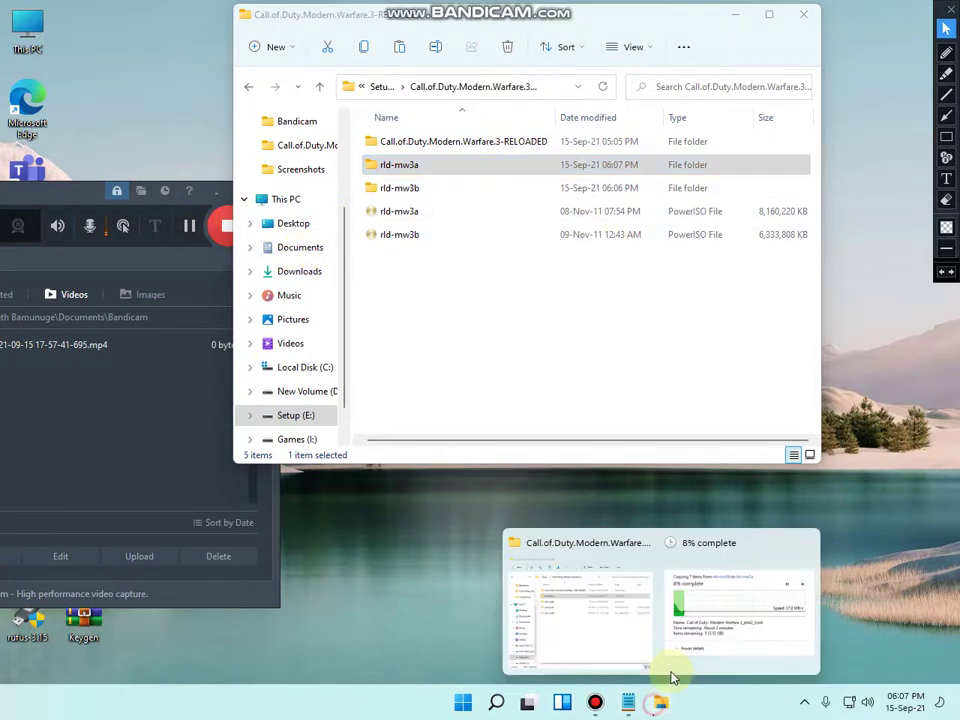
pyautogui.click(730, 635)
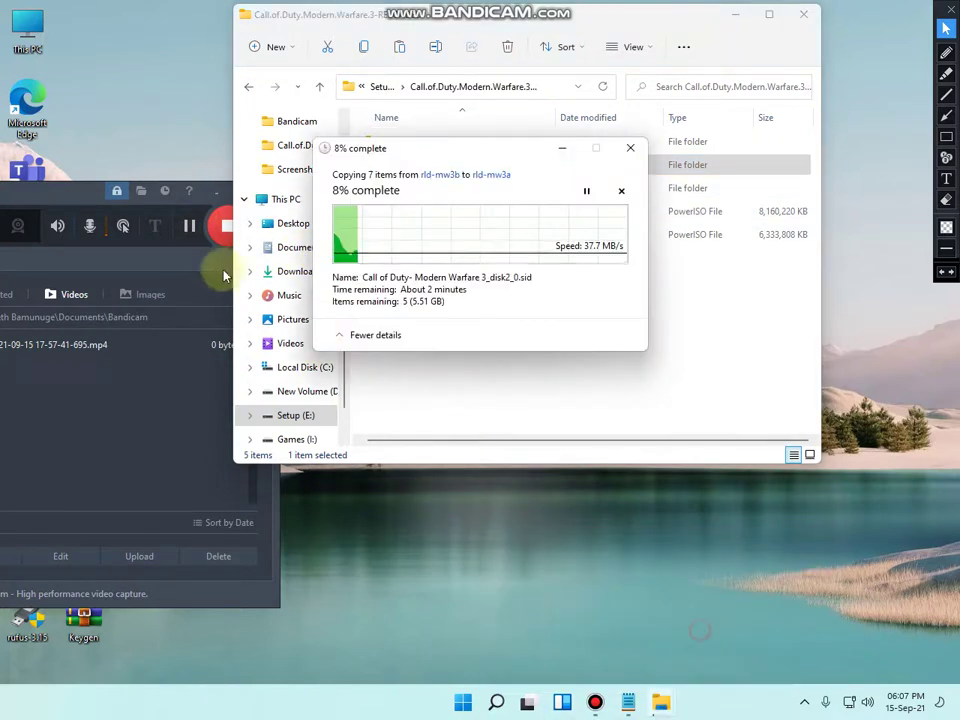
pyautogui.click(189, 226)
pyautogui.click(189, 226)
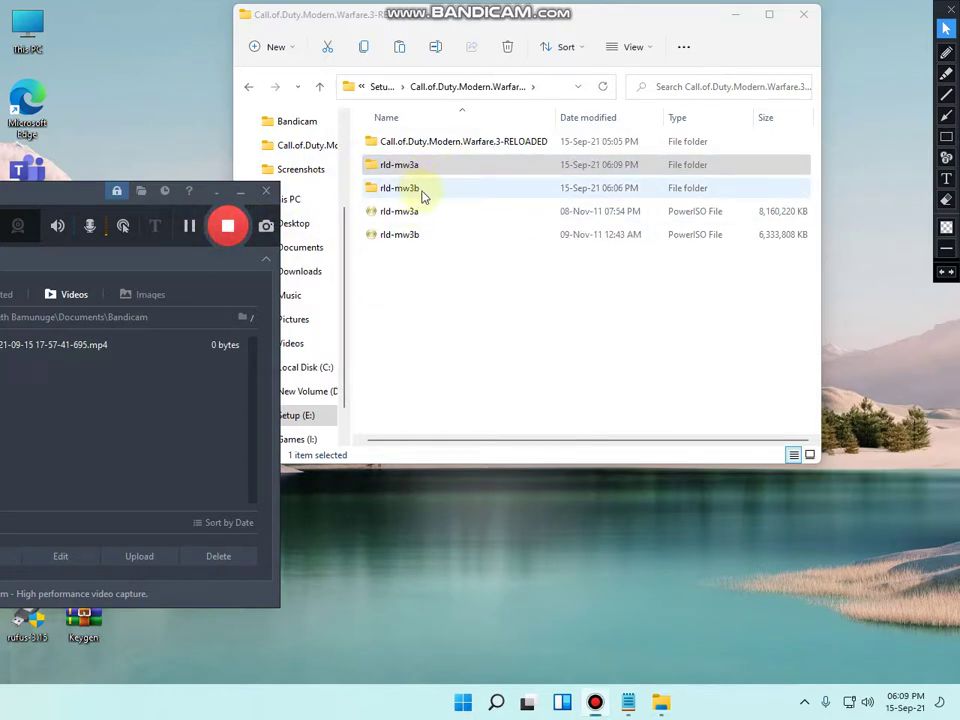
# Run Setup from the rld-mw3a folder and install the game to Games (I:)
pyautogui.click(456, 166)
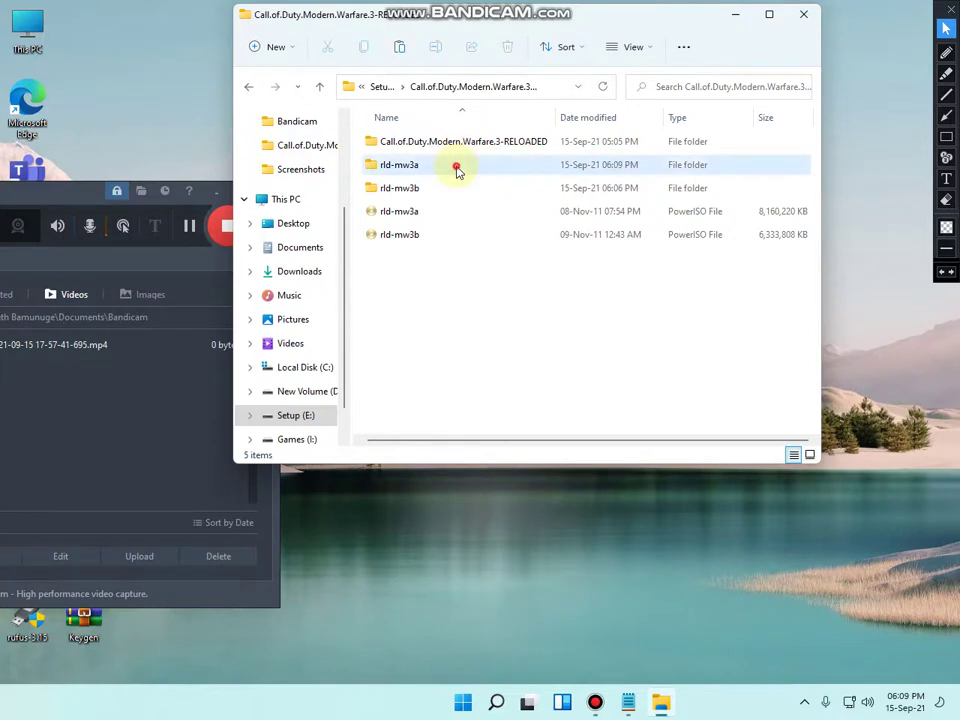
pyautogui.doubleClick(456, 166)
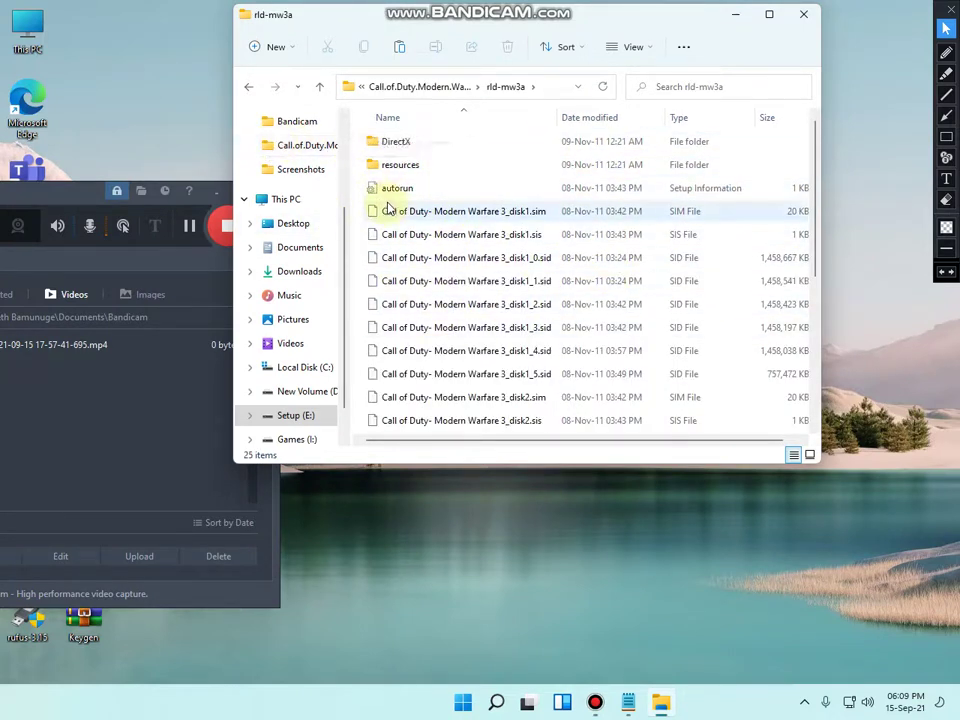
pyautogui.scroll(-5, 389, 207)
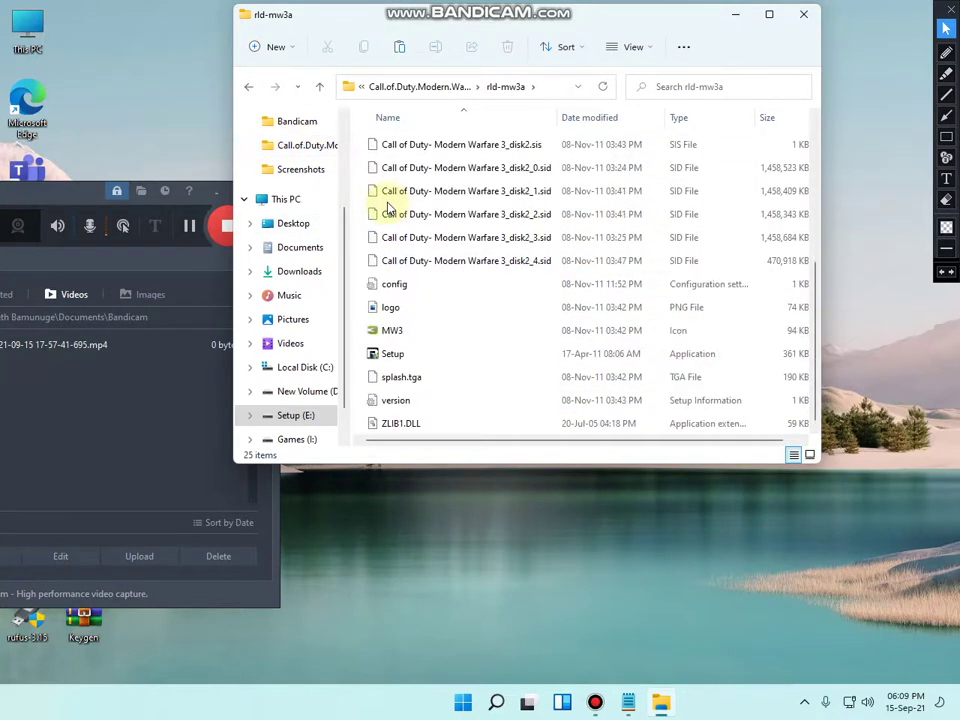
pyautogui.click(457, 354)
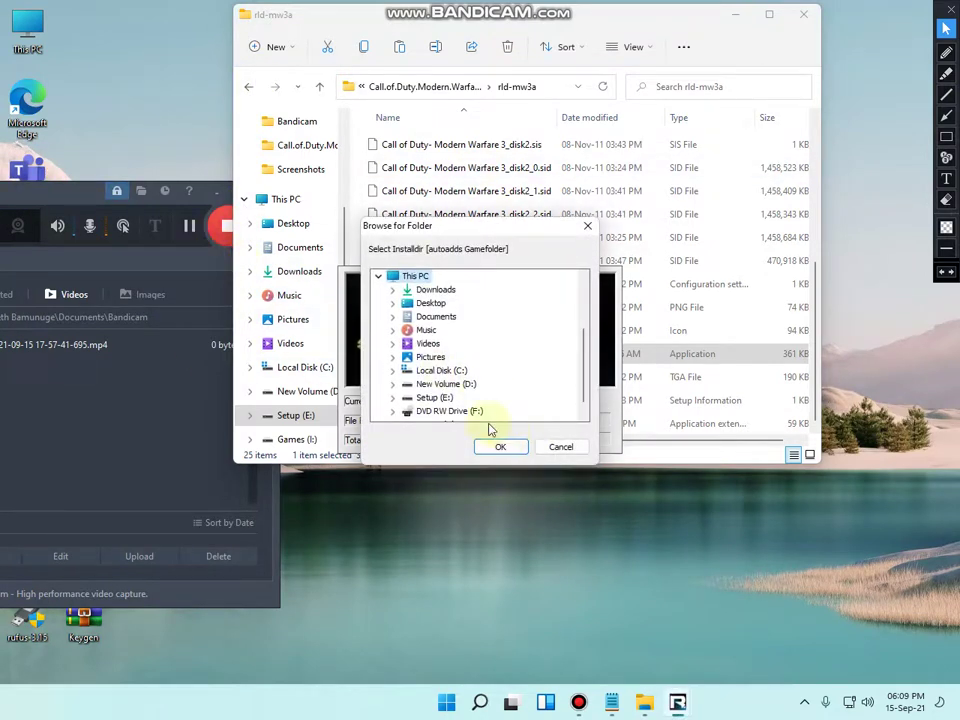
pyautogui.scroll(-1, 470, 400)
pyautogui.click(430, 412)
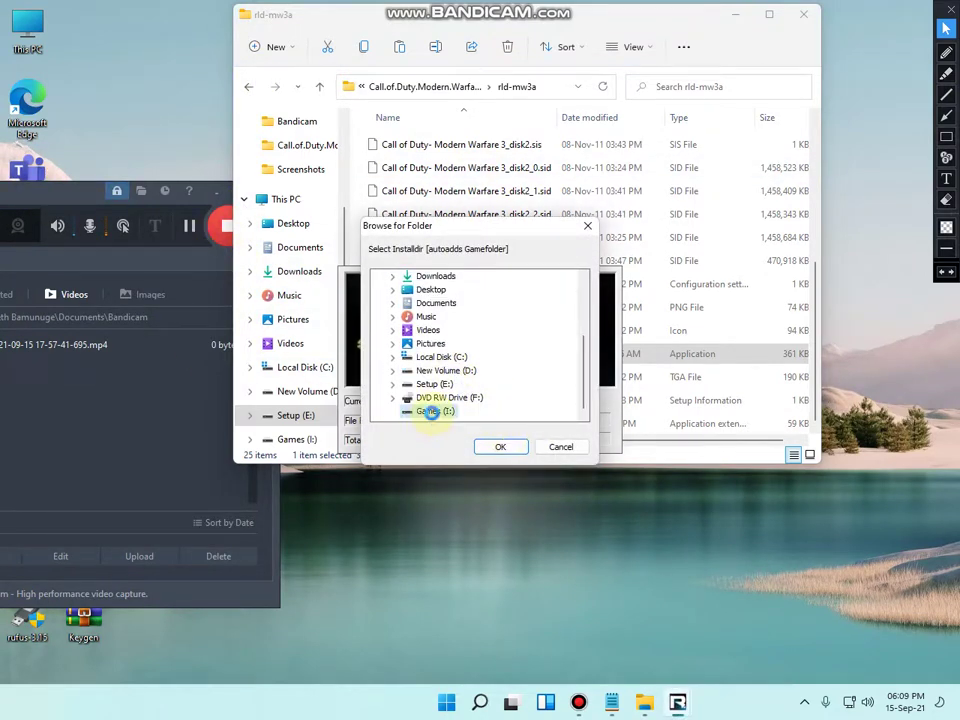
pyautogui.click(501, 447)
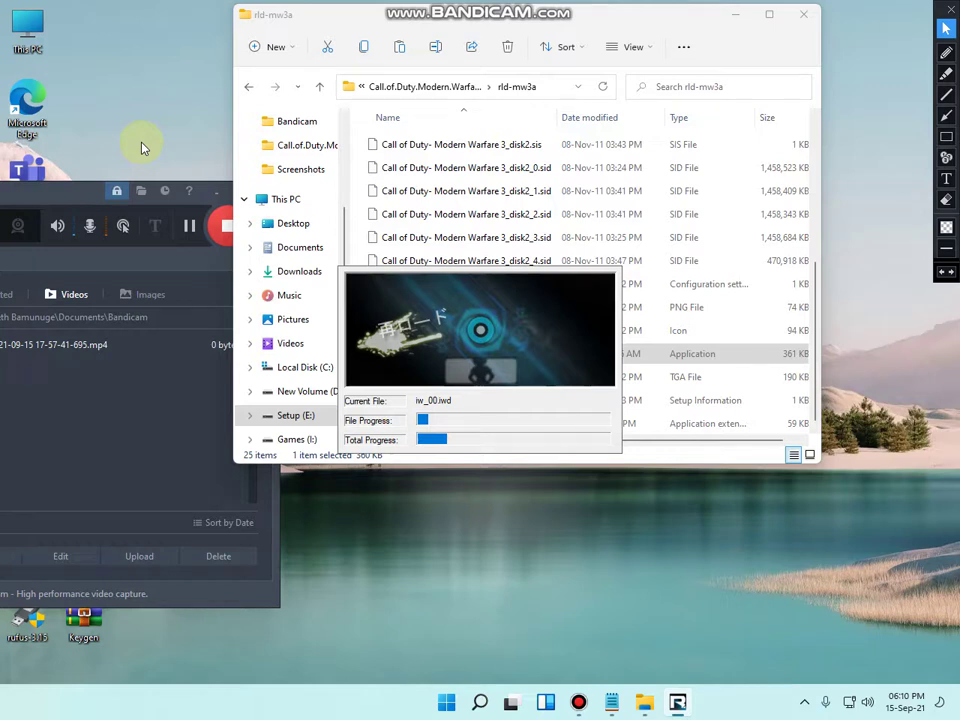
pyautogui.click(182, 240)
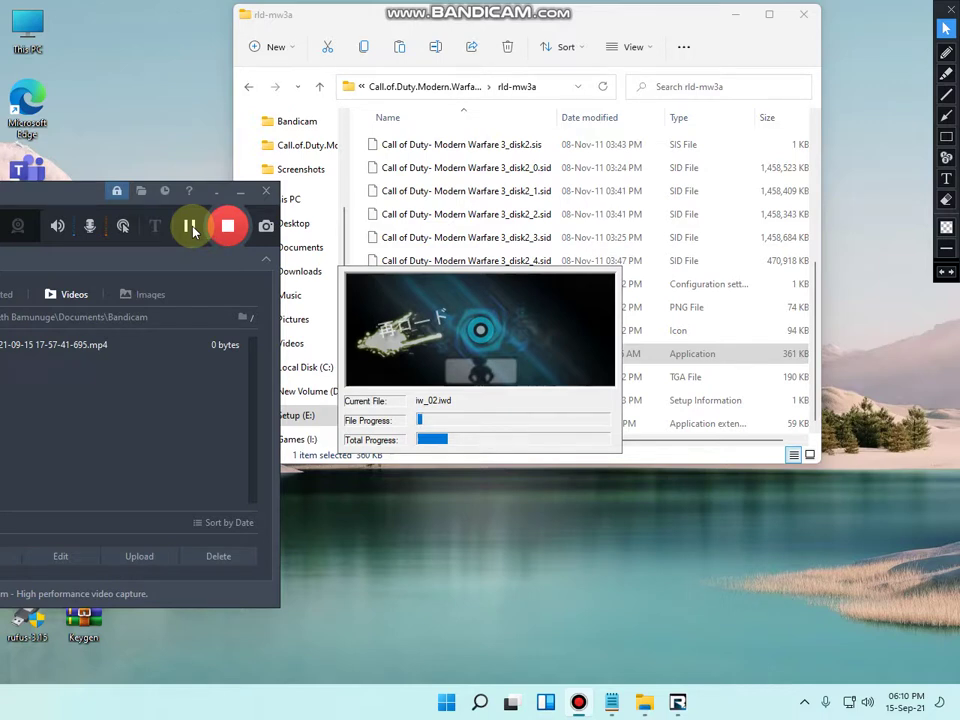
# Reposition the Bandicam window and drag the disc folder window to the right half
pyautogui.moveTo(193, 230); pyautogui.dragTo(399, 214)
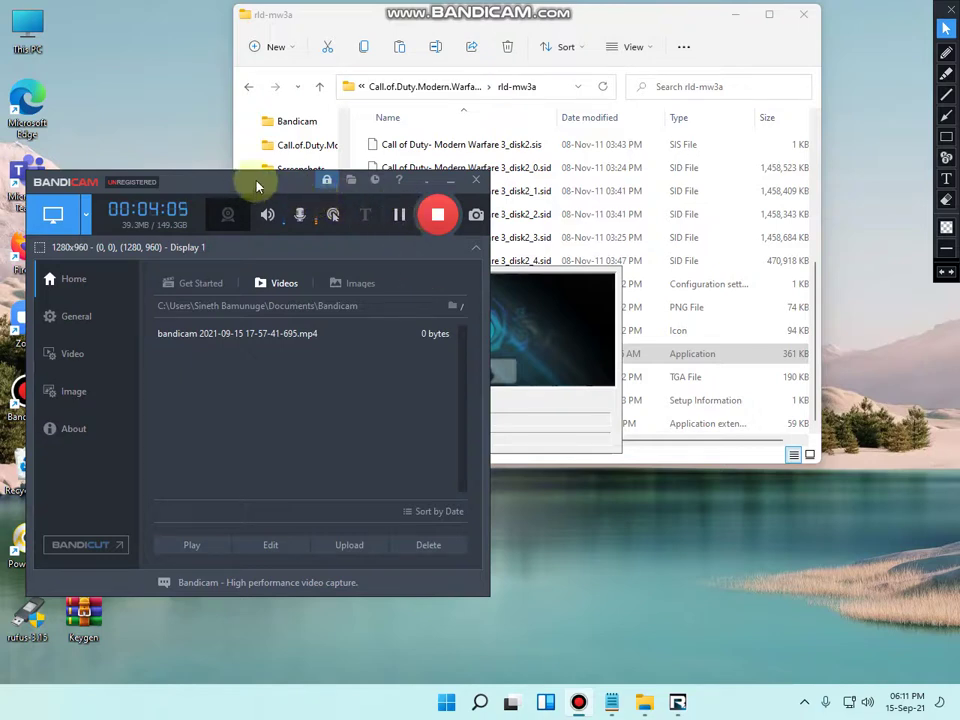
pyautogui.moveTo(259, 185); pyautogui.dragTo(165, 179)
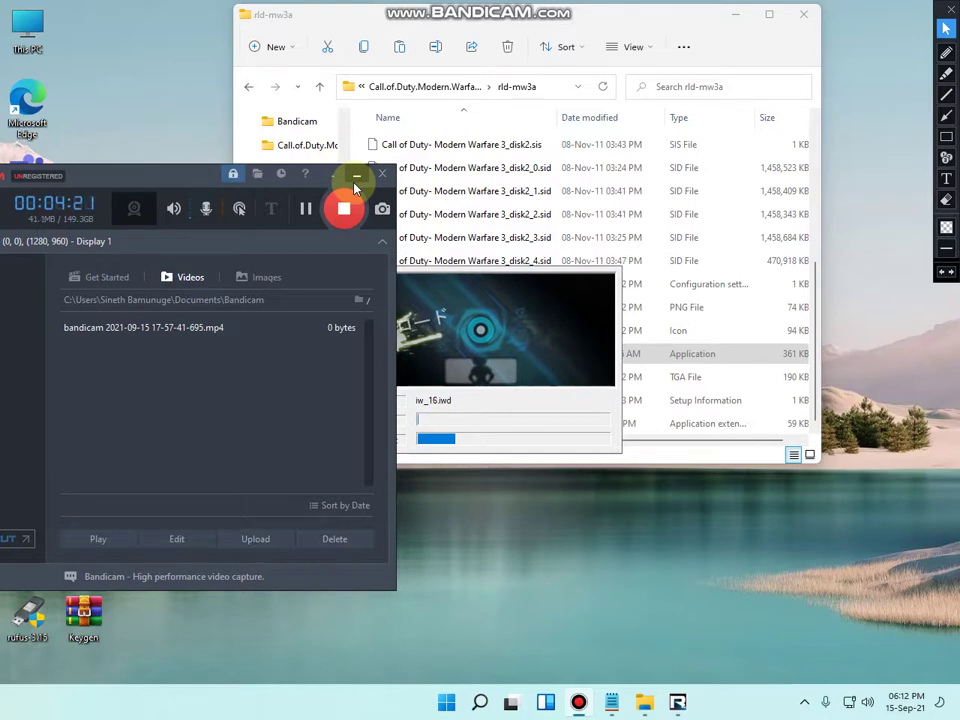
pyautogui.moveTo(210, 180)
pyautogui.mouseDown()
pyautogui.moveTo(126, 183)
pyautogui.moveTo(150, 151)
pyautogui.mouseUp()
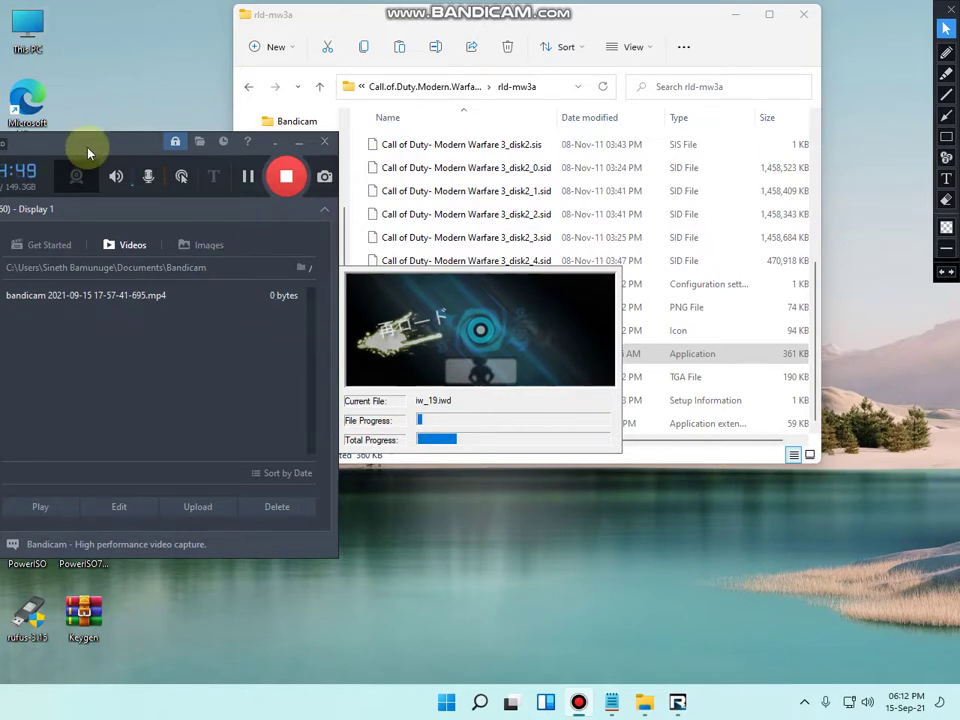
pyautogui.moveTo(88, 152)
pyautogui.mouseDown()
pyautogui.moveTo(212, 8)
pyautogui.moveTo(832, 256)
pyautogui.moveTo(44, 255)
pyautogui.moveTo(88, 229)
pyautogui.mouseUp()
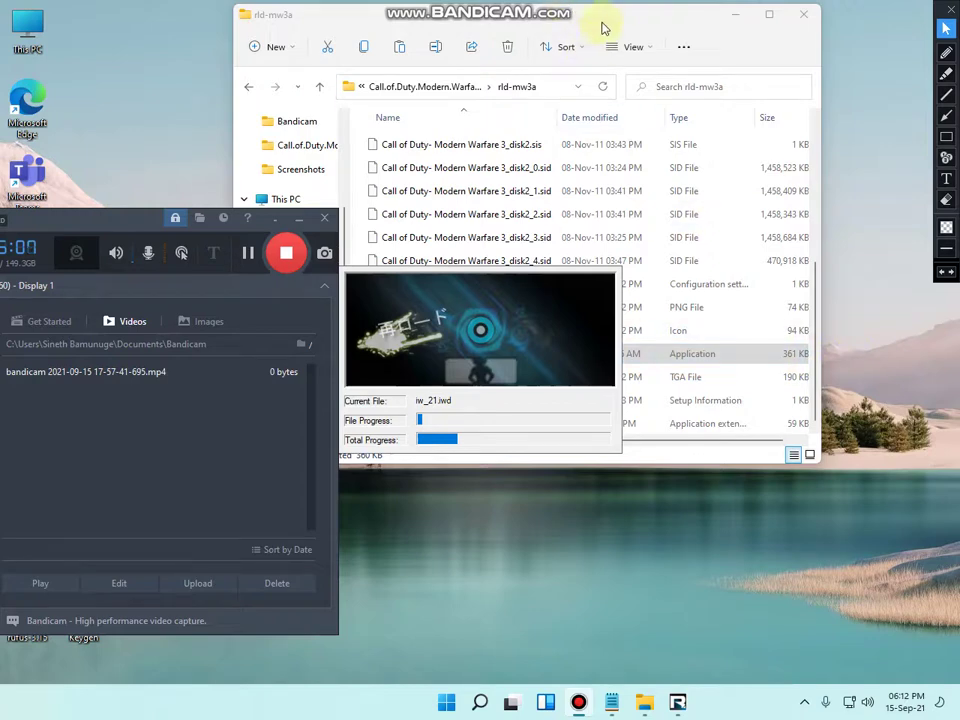
pyautogui.moveTo(603, 28); pyautogui.dragTo(959, 160)
# Scroll the rld-mw3a file list, dismiss Snap Assist and minimize the folder window
pyautogui.scroll(1, 845, 335)
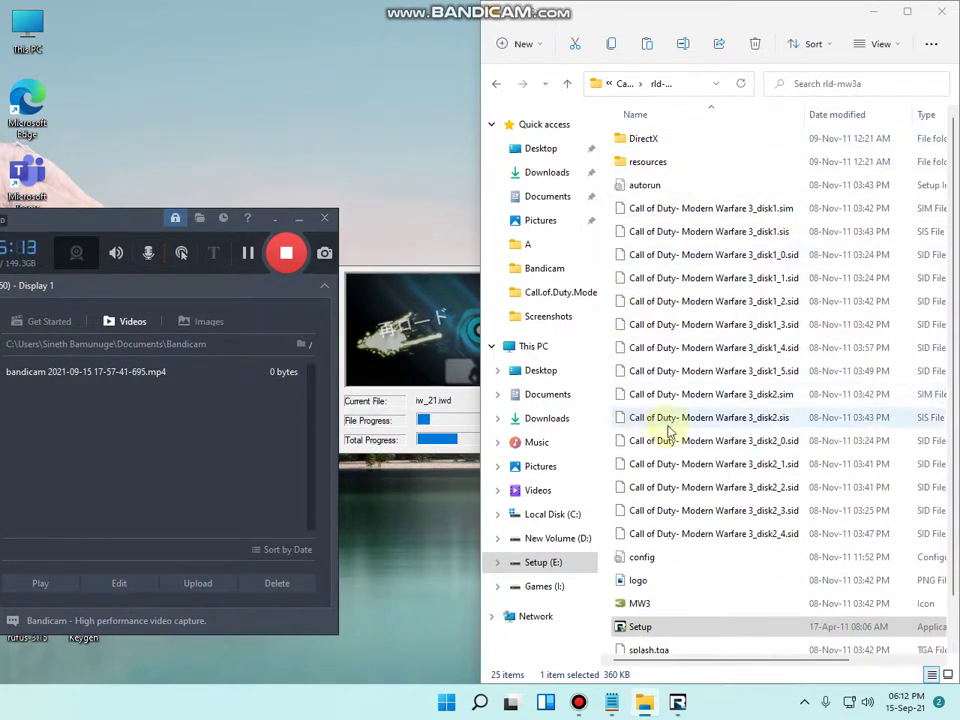
pyautogui.scroll(-1, 668, 430)
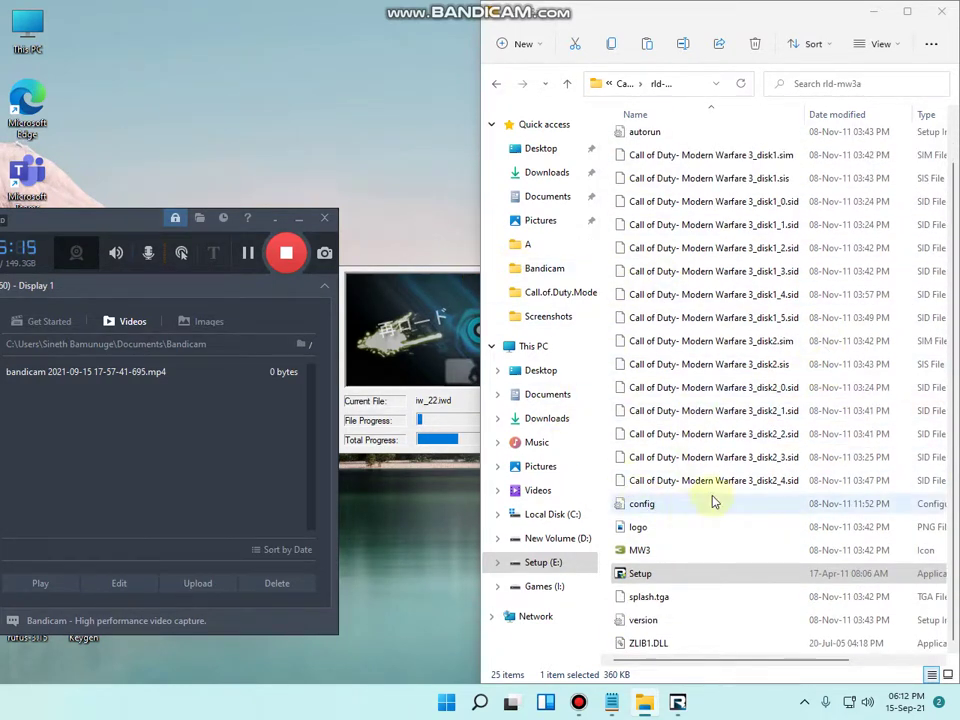
pyautogui.press('super+Right')
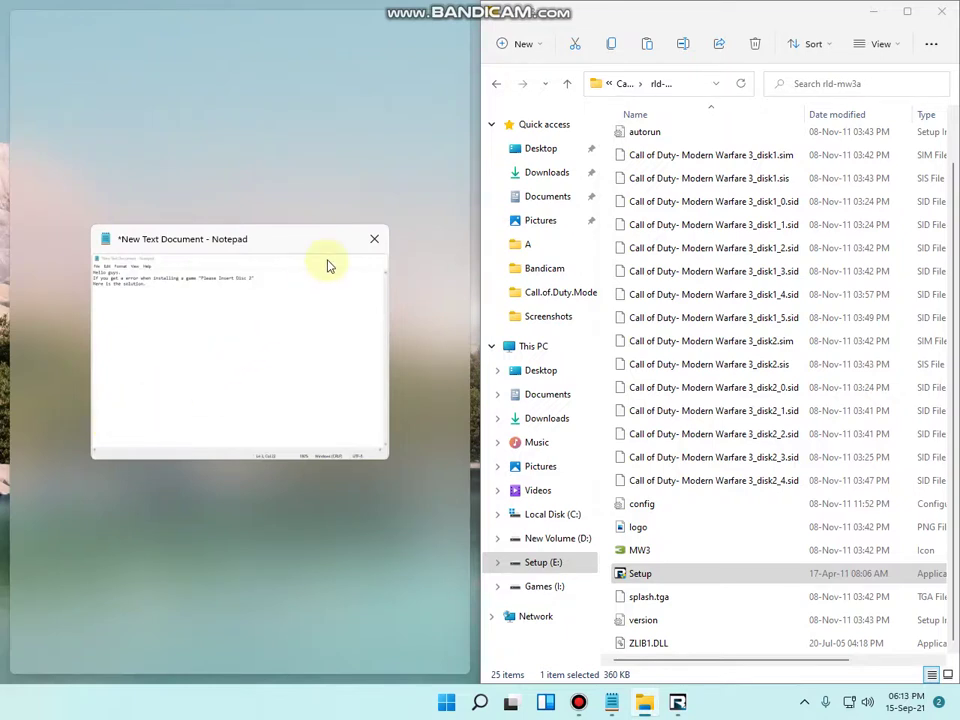
pyautogui.click(390, 96)
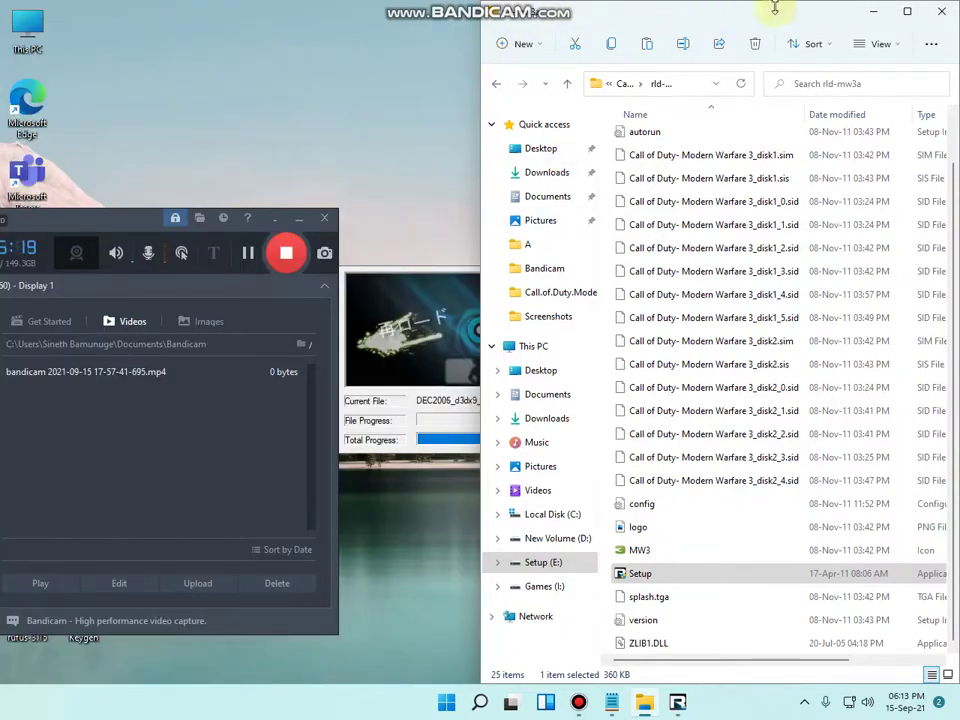
pyautogui.click(873, 11)
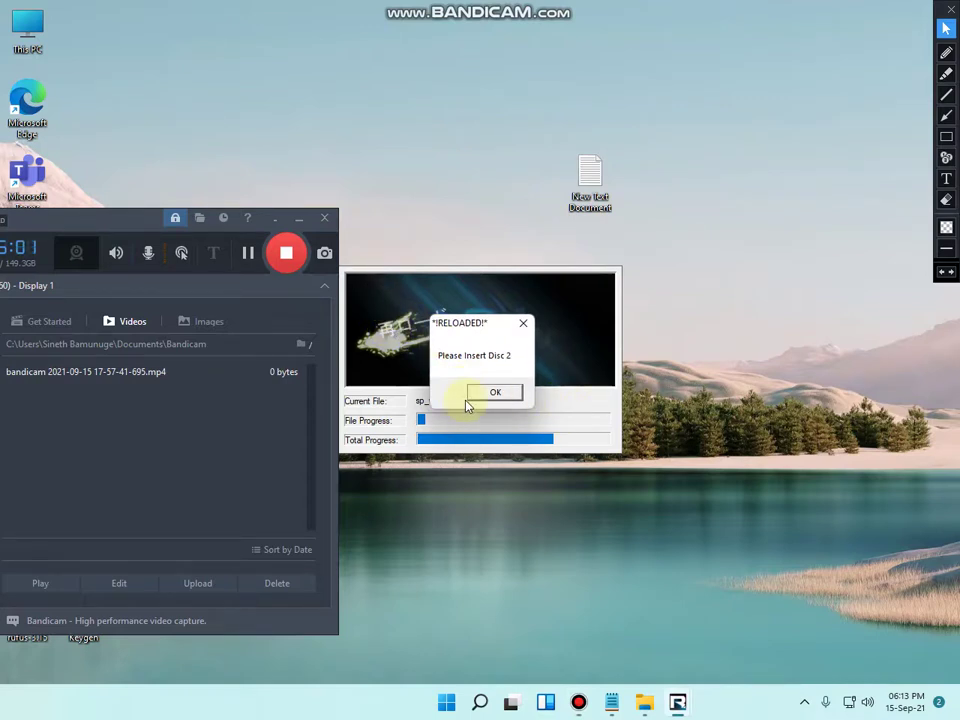
# Confirm the 'Please Insert Disc 2' dialog with OK so installation resumes
pyautogui.click(490, 393)
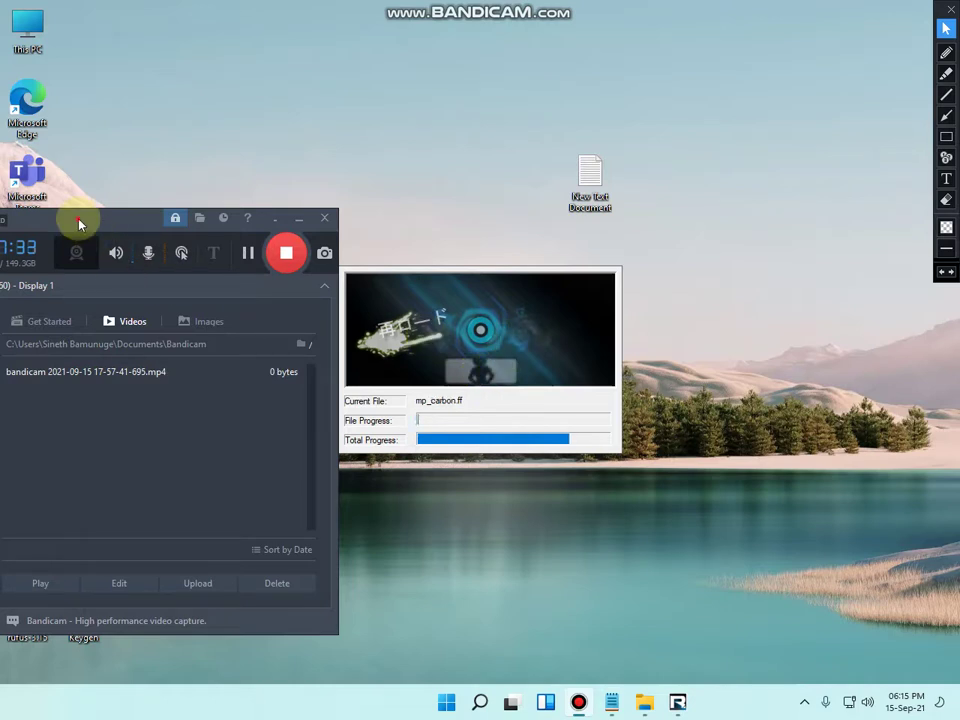
pyautogui.moveTo(79, 221); pyautogui.dragTo(73, 229)
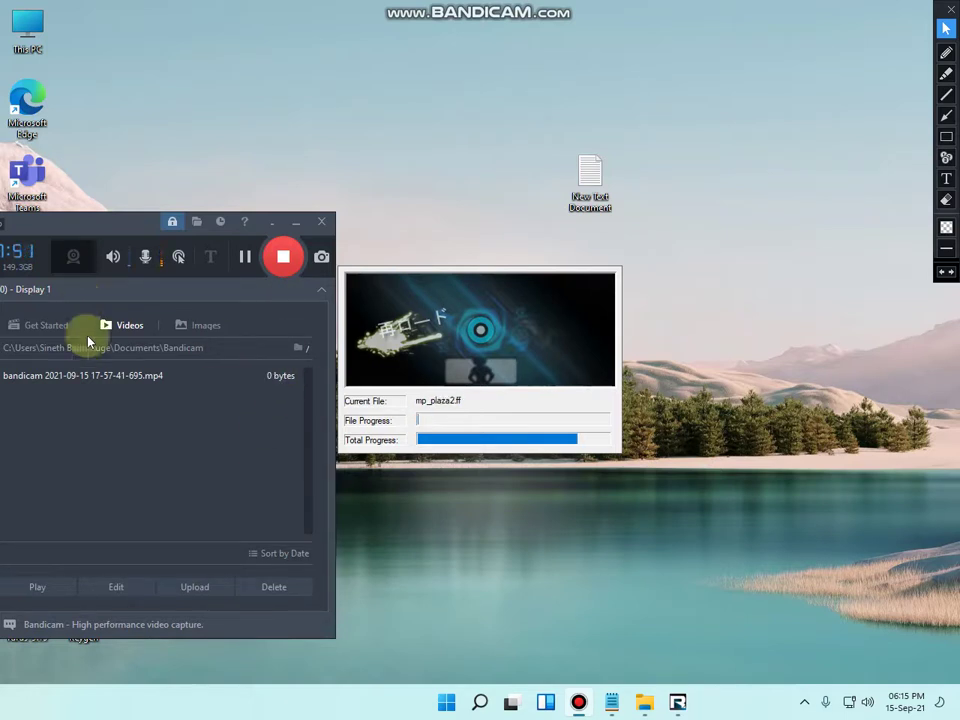
# Let the MW3 installation finish and dismiss the !RELOADED! closing message
pyautogui.moveTo(60, 230)
pyautogui.mouseDown()
pyautogui.moveTo(89, 196)
pyautogui.moveTo(169, 21)
pyautogui.moveTo(110, 144)
pyautogui.moveTo(111, 178)
pyautogui.moveTo(91, 185)
pyautogui.mouseUp()
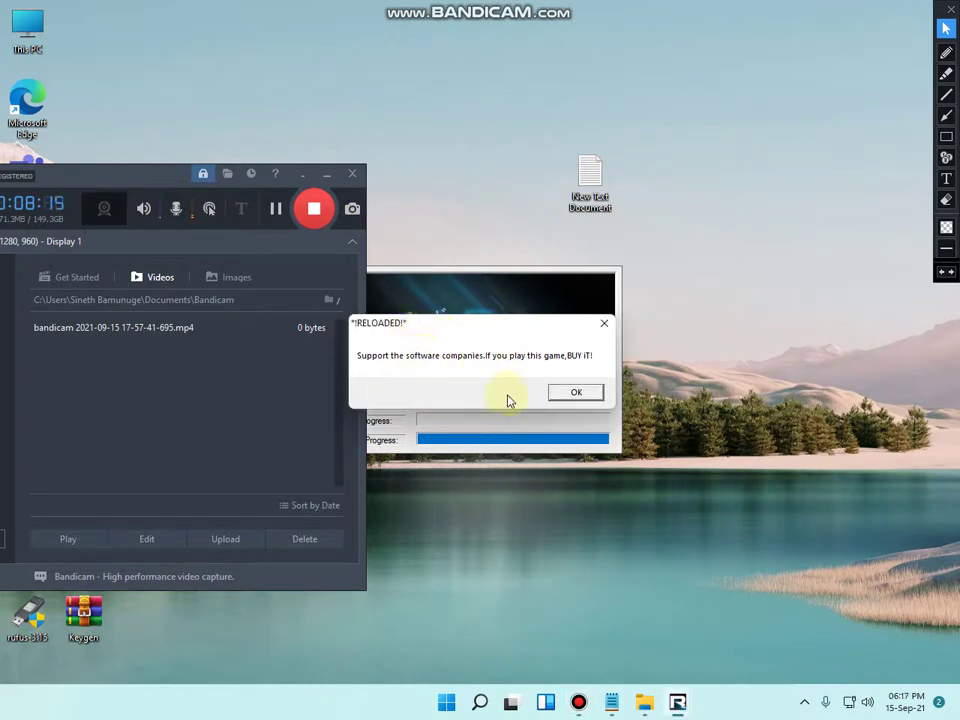
pyautogui.click(583, 393)
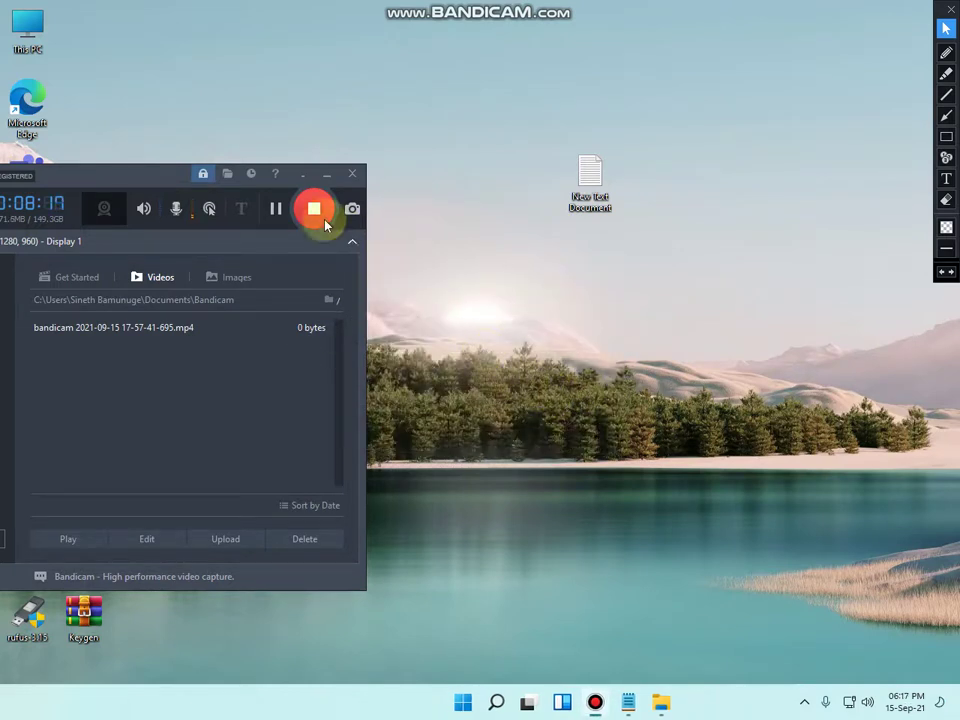
# Return to the rld-mw3b disc's Crack folder and select all 13 of its items
pyautogui.moveTo(126, 192)
pyautogui.mouseDown()
pyautogui.moveTo(320, 140)
pyautogui.moveTo(296, 213)
pyautogui.mouseUp()
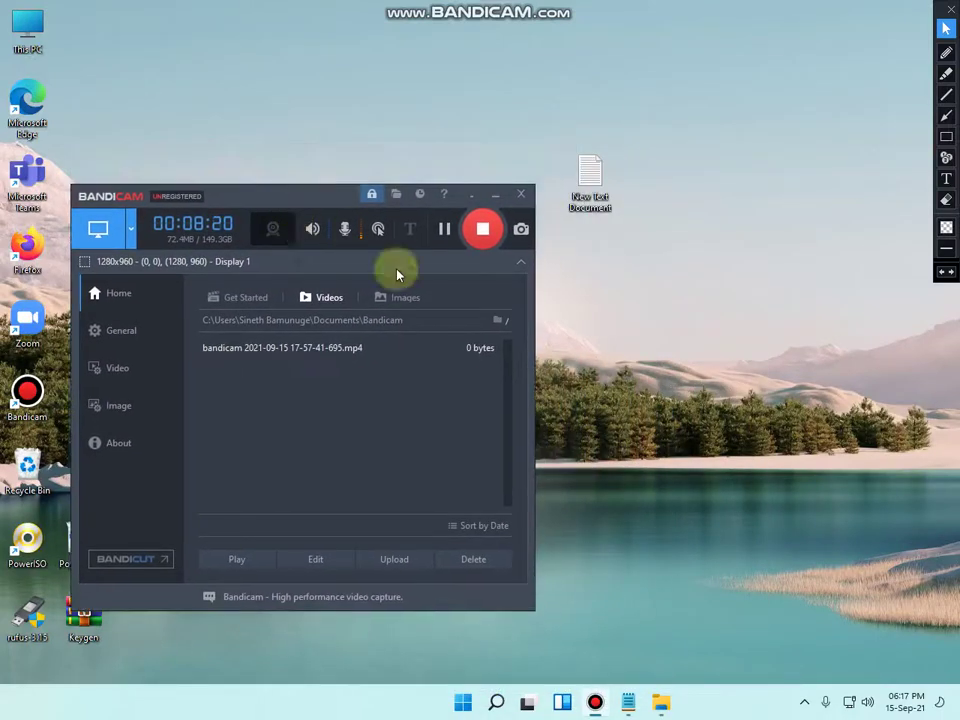
pyautogui.click(660, 708)
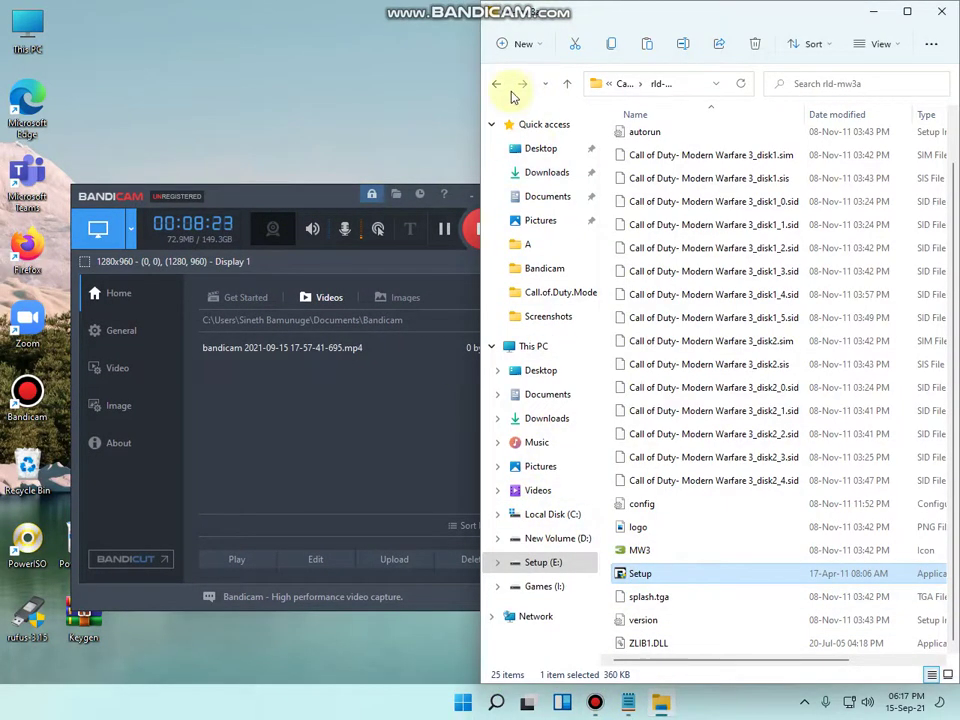
pyautogui.click(500, 88)
pyautogui.doubleClick(727, 184)
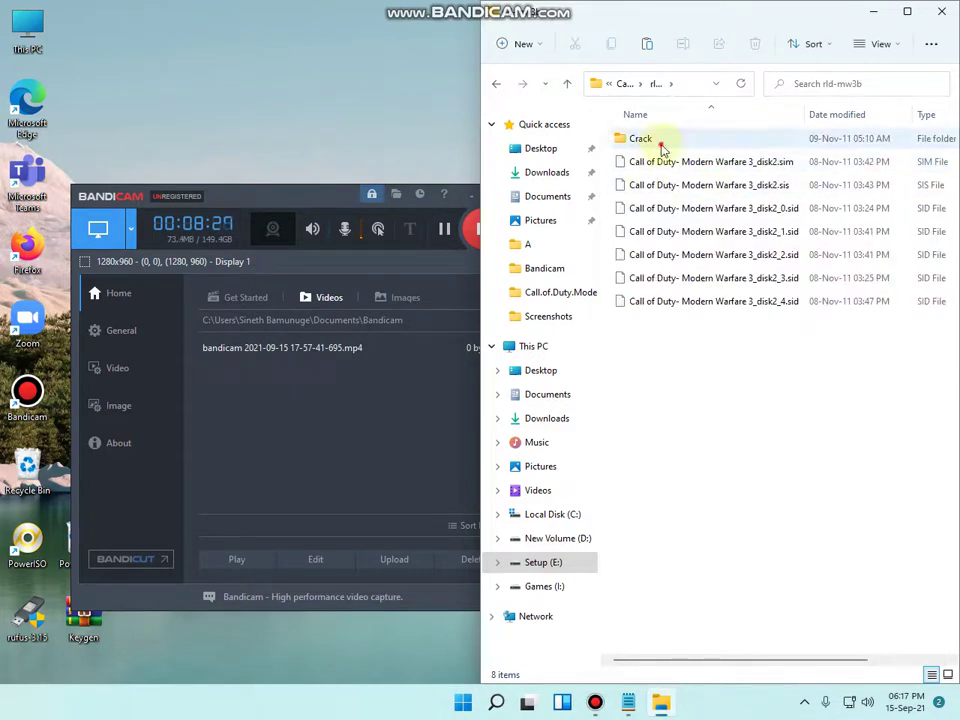
pyautogui.doubleClick(660, 142)
pyautogui.moveTo(715, 505)
pyautogui.mouseDown()
pyautogui.moveTo(818, 128)
pyautogui.moveTo(868, 145)
pyautogui.mouseUp()
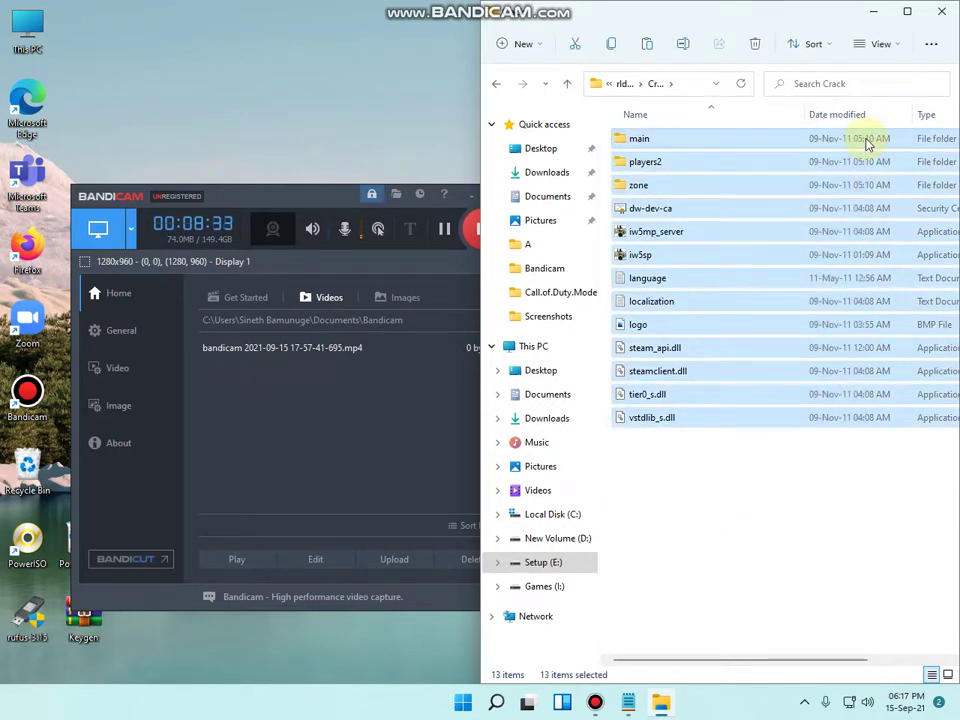
# Paste the crack files into Games (I:) Call of Duty- Modern Warfare 3, replacing existing files
pyautogui.click(552, 562)
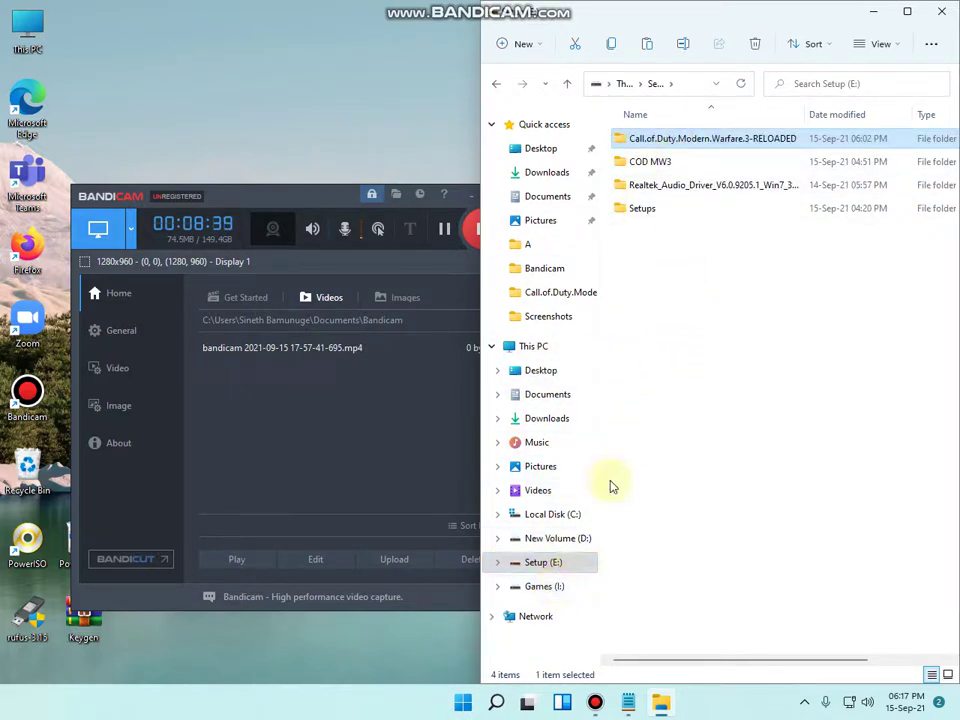
pyautogui.doubleClick(660, 164)
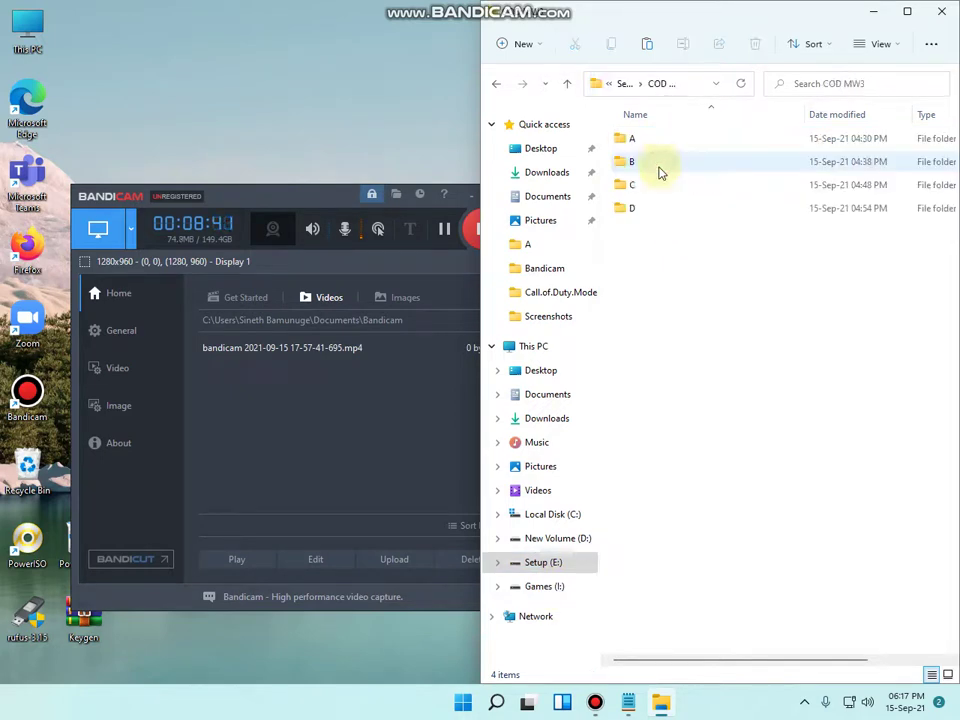
pyautogui.click(497, 83)
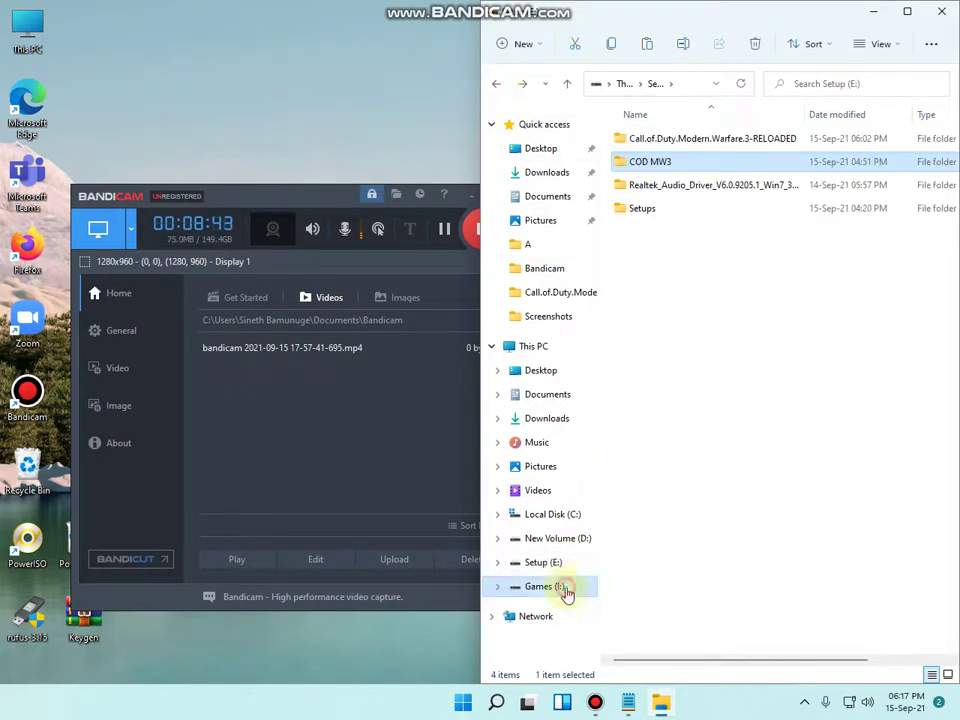
pyautogui.click(566, 588)
pyautogui.doubleClick(684, 142)
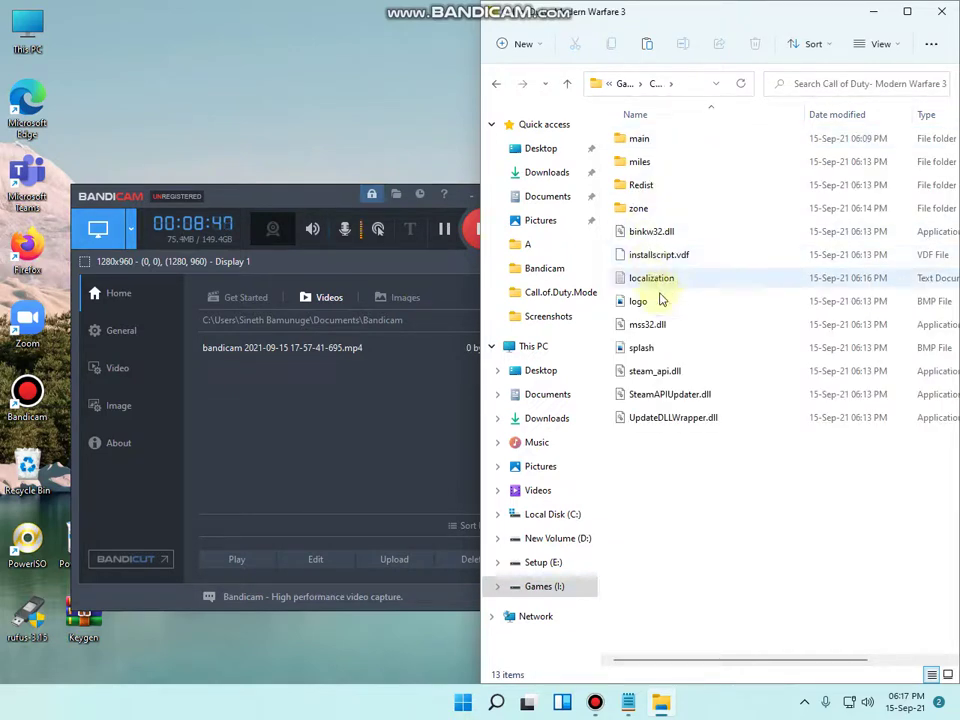
pyautogui.hotkey('ctrl', 'v')
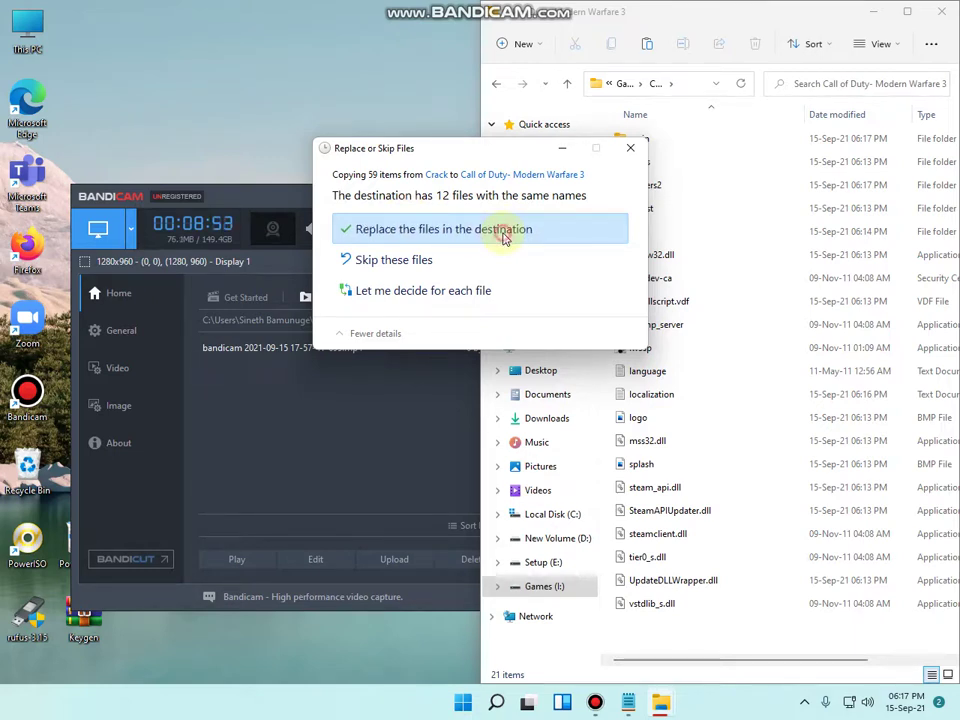
pyautogui.click(503, 235)
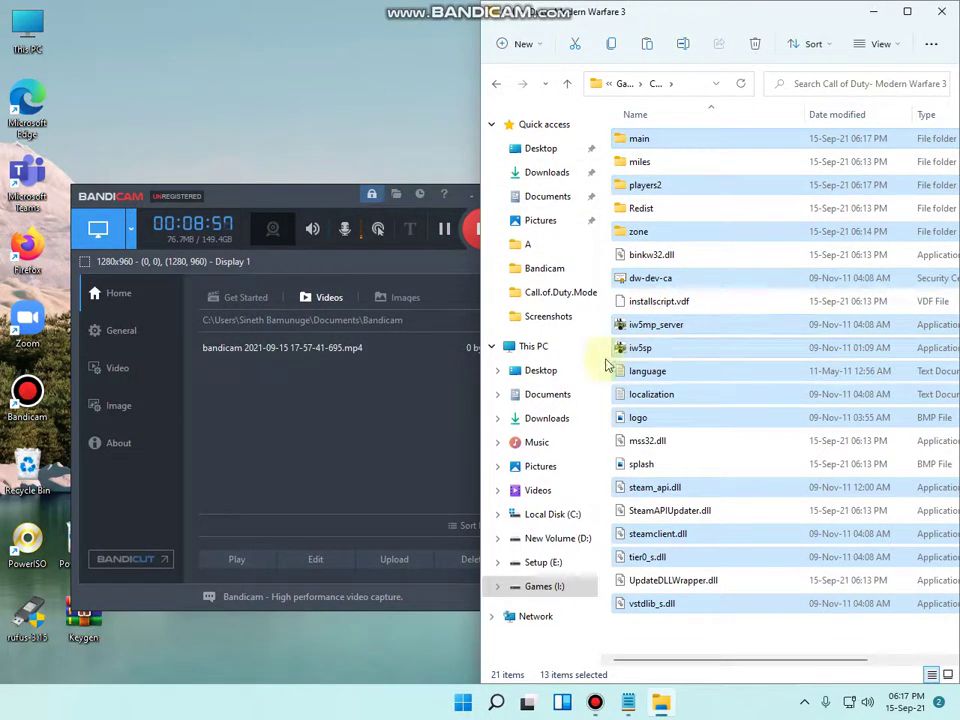
# Create a desktop shortcut for iw5sp through Send to > Desktop (create shortcut)
pyautogui.click(306, 422)
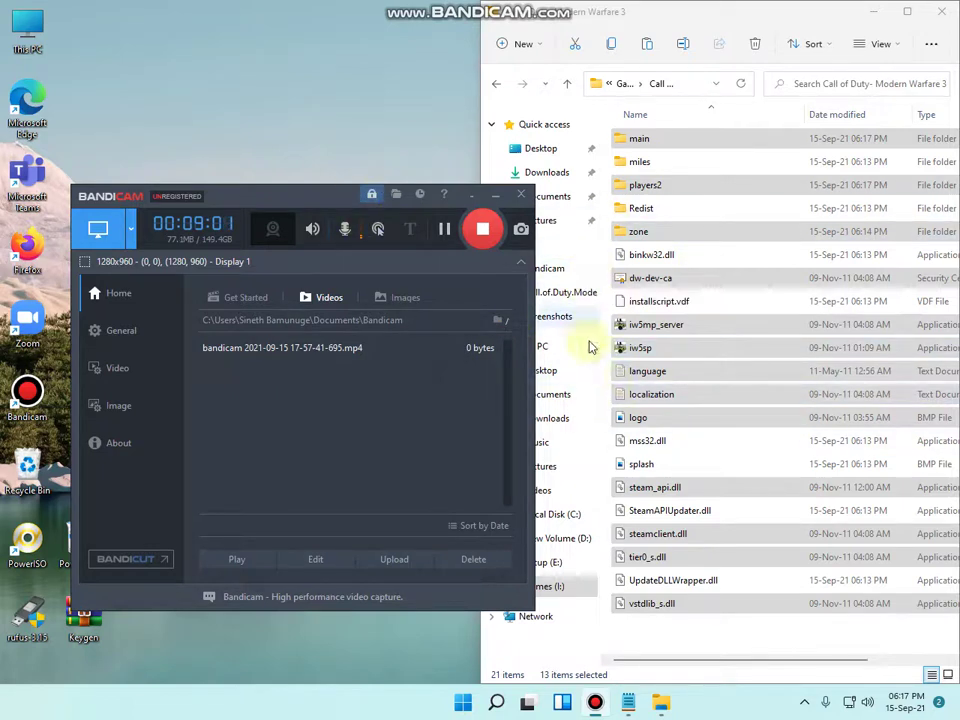
pyautogui.click(677, 349)
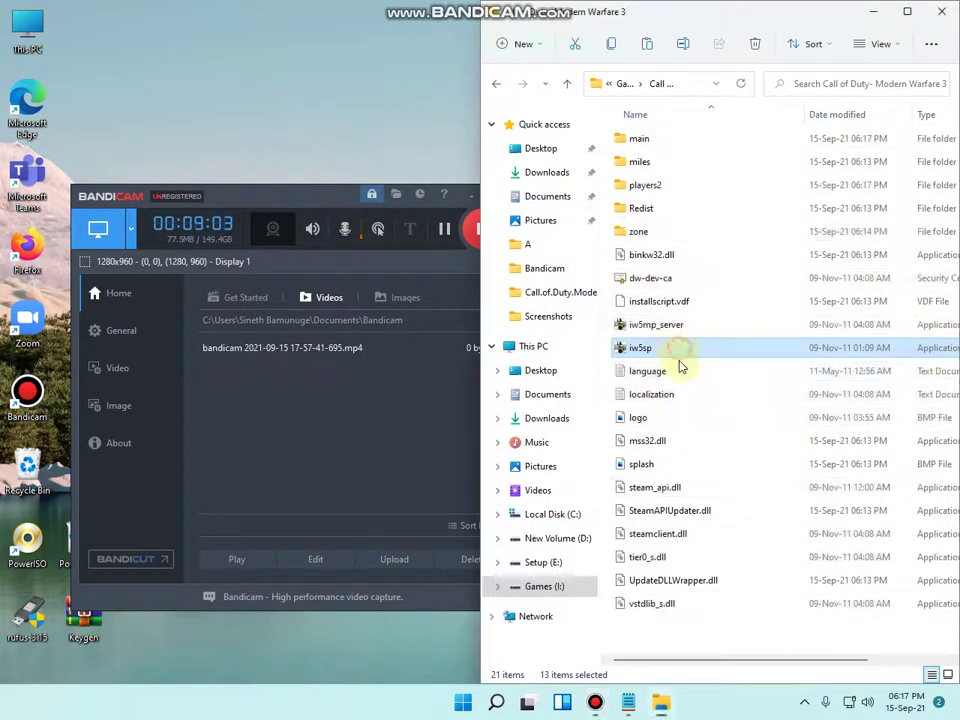
pyautogui.rightClick(740, 347)
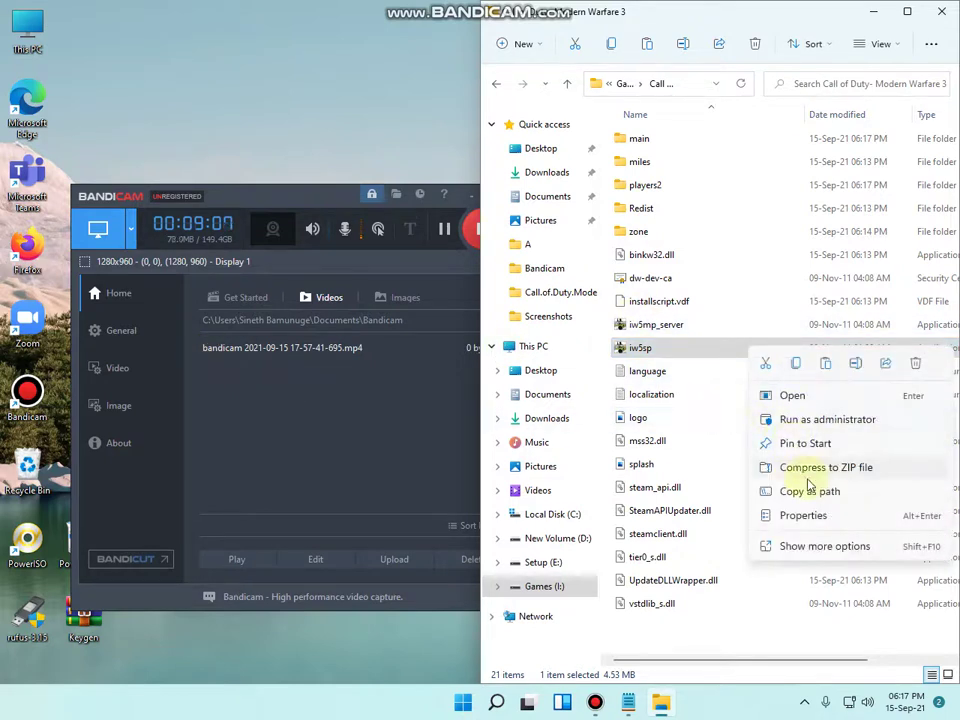
pyautogui.click(826, 545)
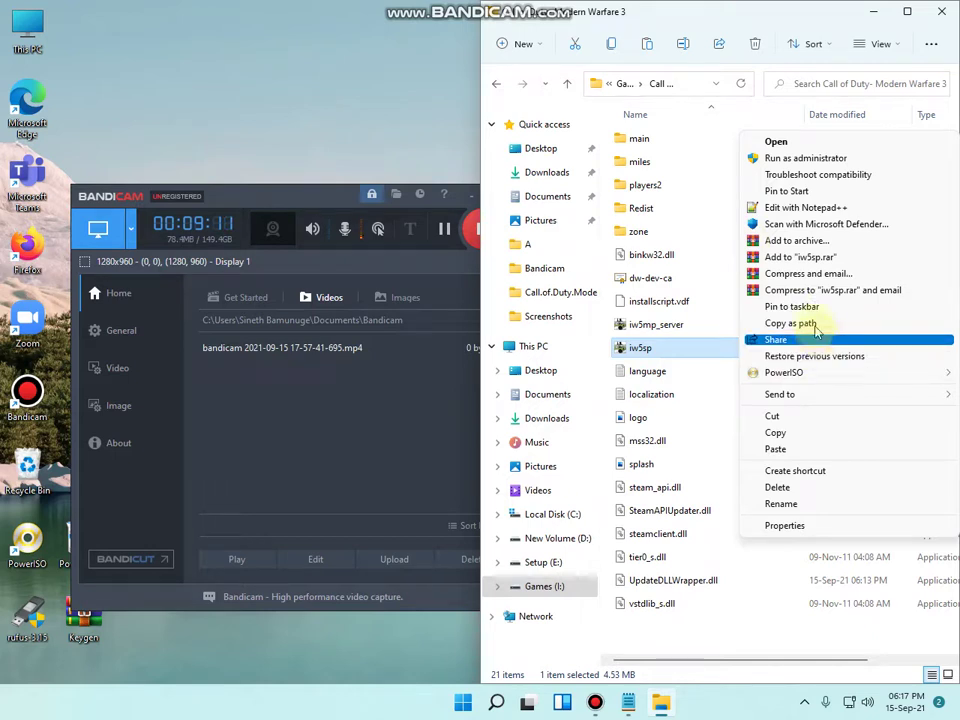
pyautogui.moveTo(848, 394)
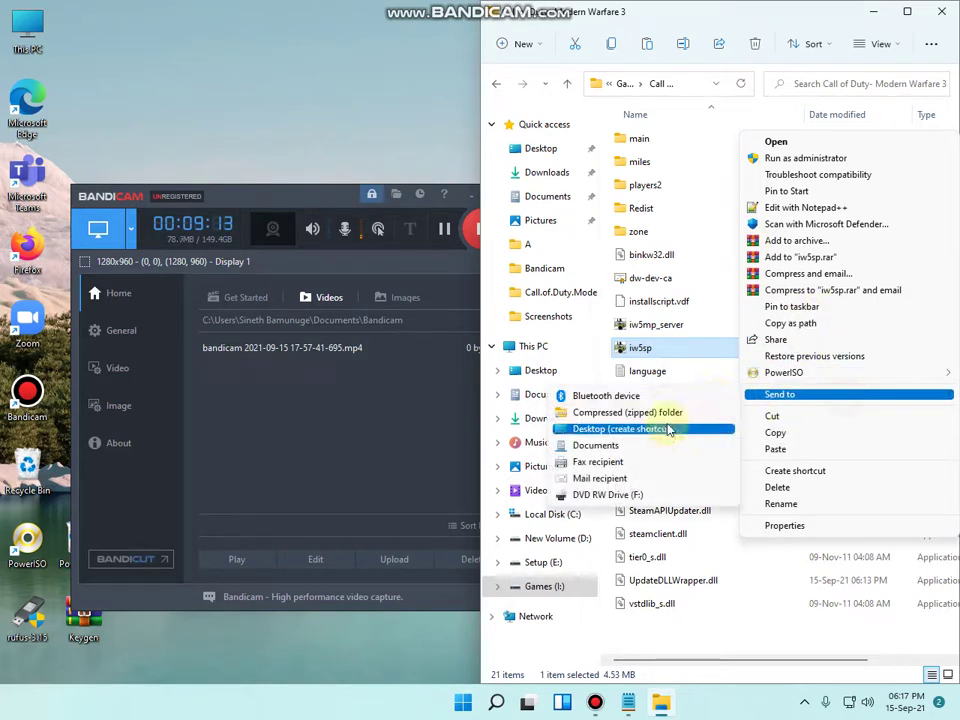
pyautogui.click(662, 428)
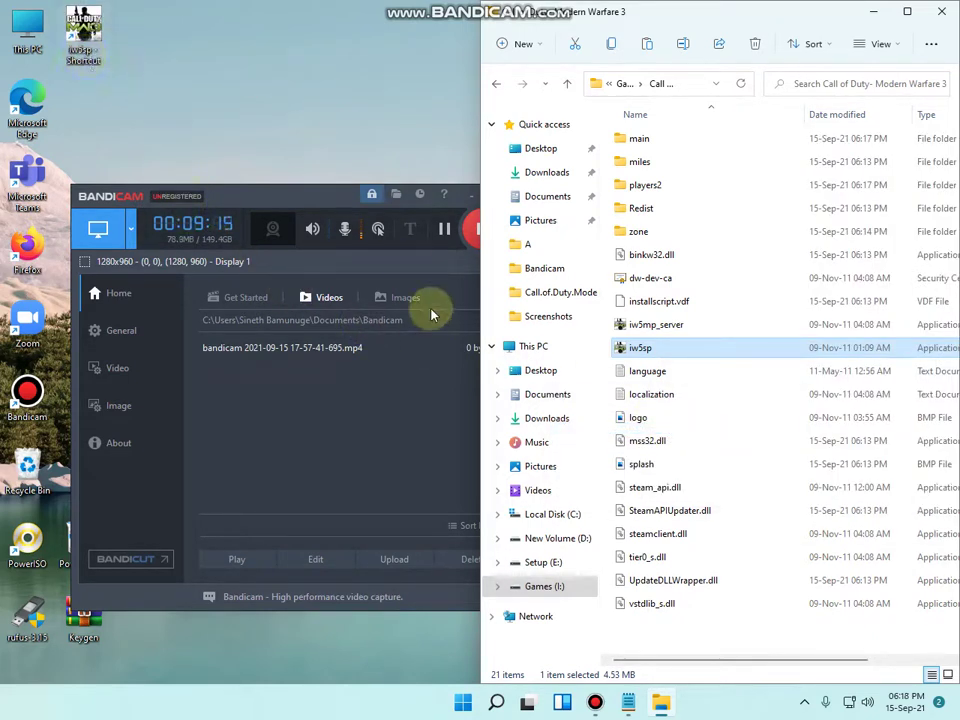